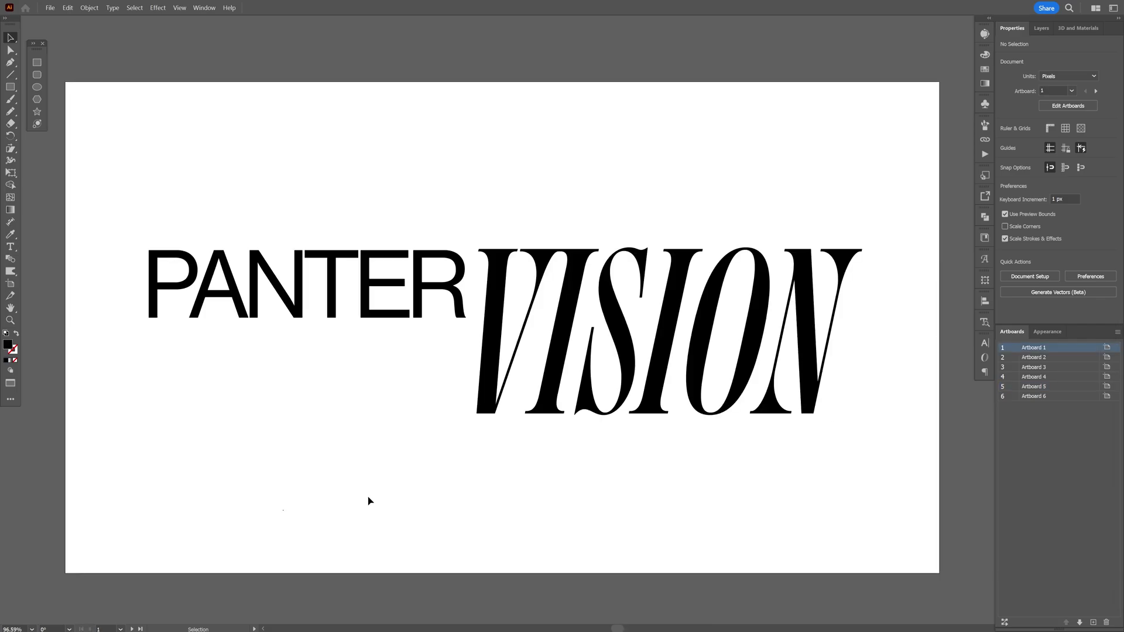
Cut the word PANTER out of its own text object.
{"action": "left_click", "coordinate": [275, 280]}
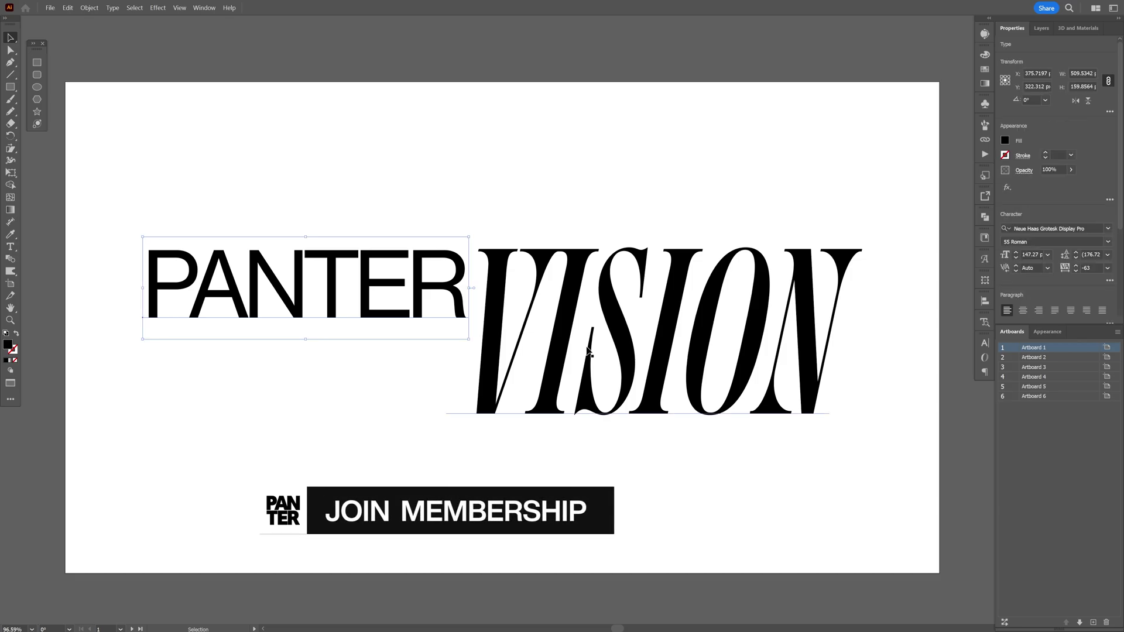
{"action": "left_click", "coordinate": [585, 308]}
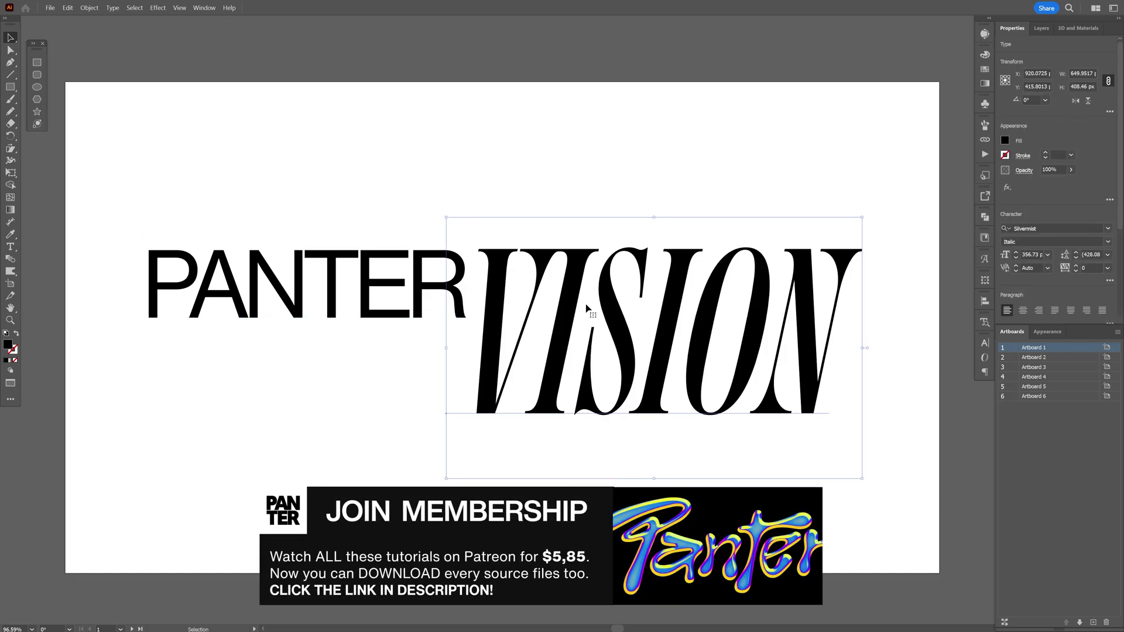
{"action": "left_click", "coordinate": [512, 224]}
{"action": "double_click", "coordinate": [186, 281]}
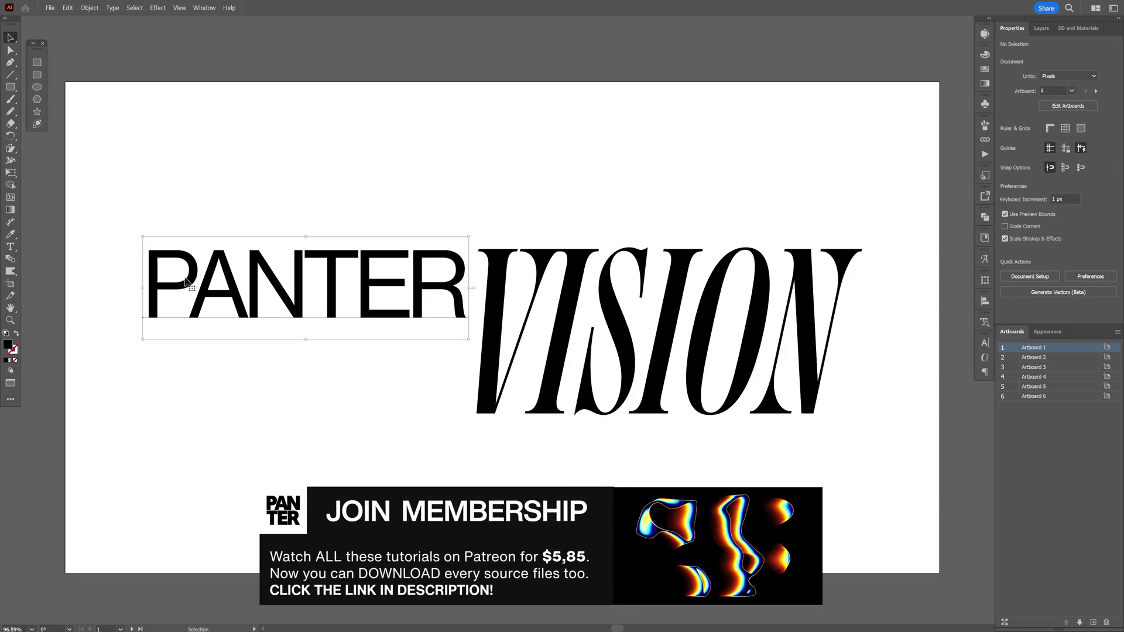
{"action": "left_click_drag", "start_coordinate": [148, 282], "coordinate": [494, 277]}
{"action": "key", "text": "ctrl+c"}
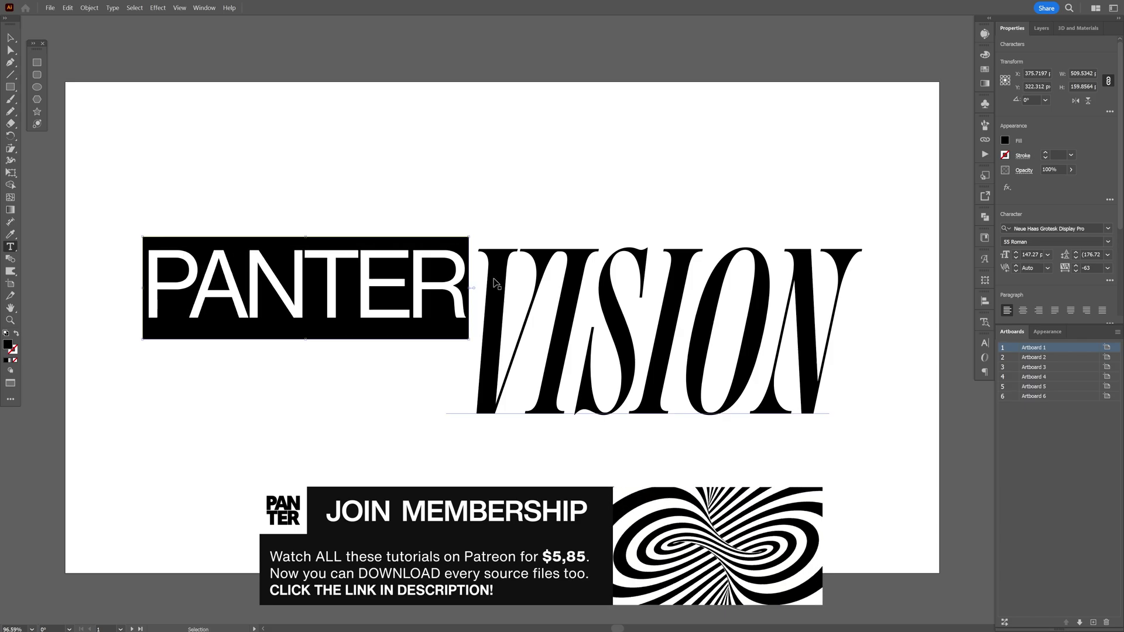
Paste PANTER in front of VISION in the same text object and right-align the paragraph.
{"action": "left_click", "coordinate": [578, 303]}
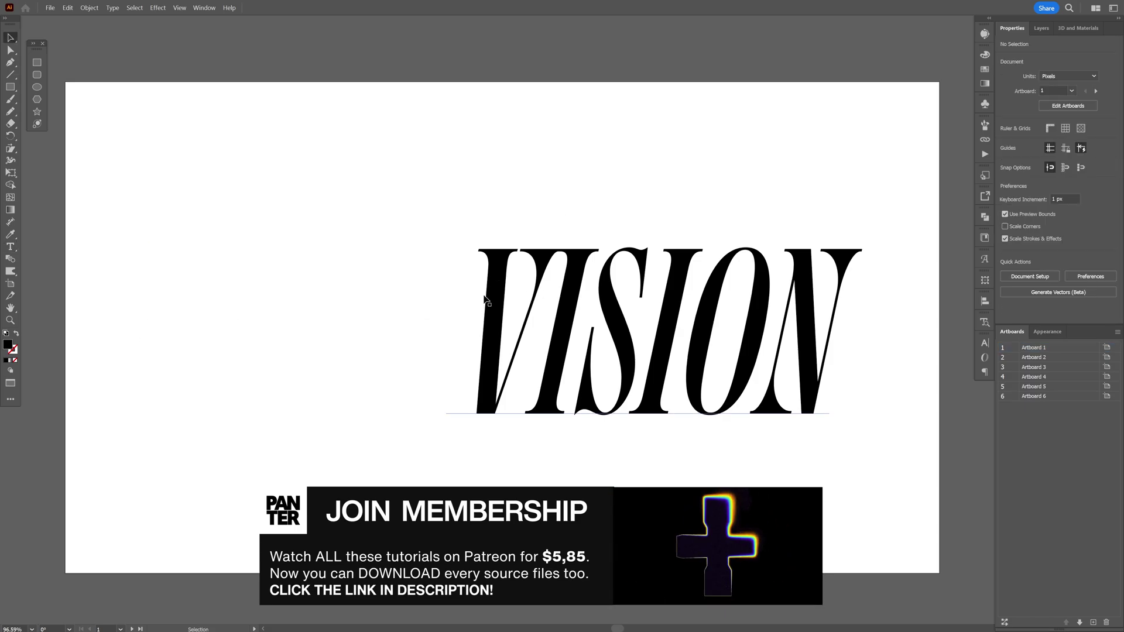
{"action": "double_click", "coordinate": [483, 295]}
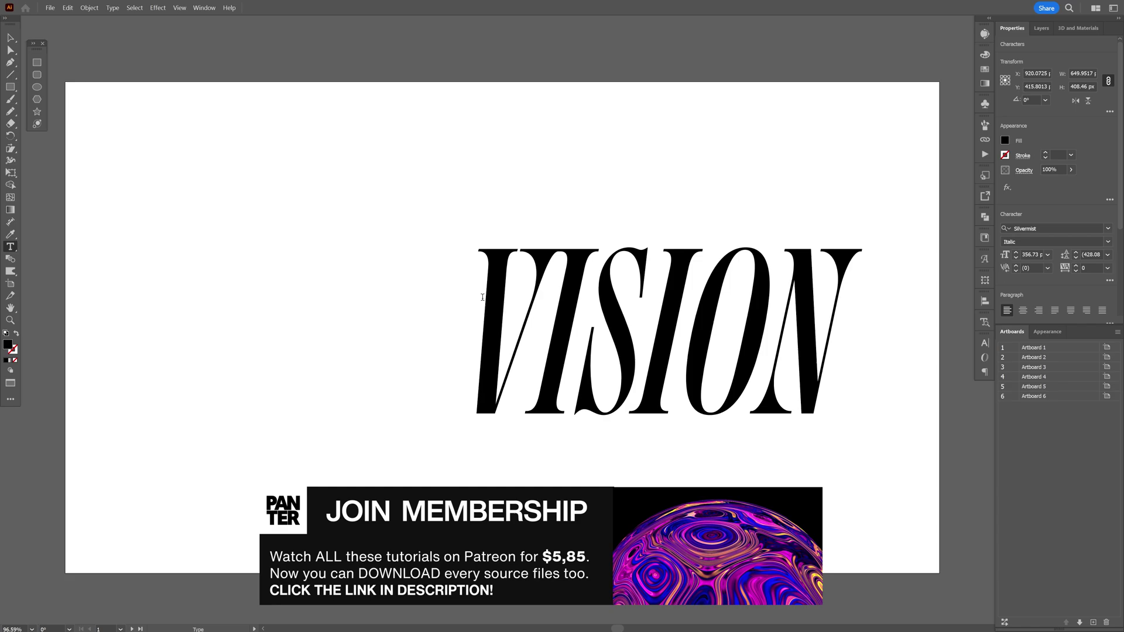
{"action": "key", "text": "Escape"}
{"action": "key", "text": "ctrl+shift+r"}
{"action": "key", "text": "ctrl+z"}
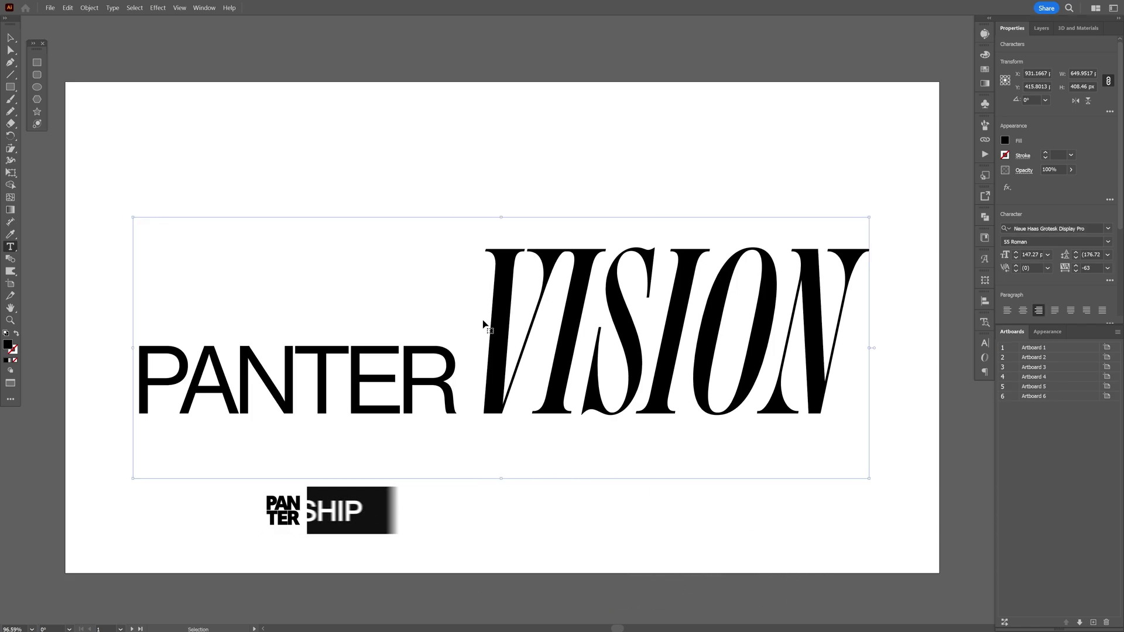
Try pasting PANTER over the letters ISION and undo the replacement.
{"action": "double_click", "coordinate": [484, 324]}
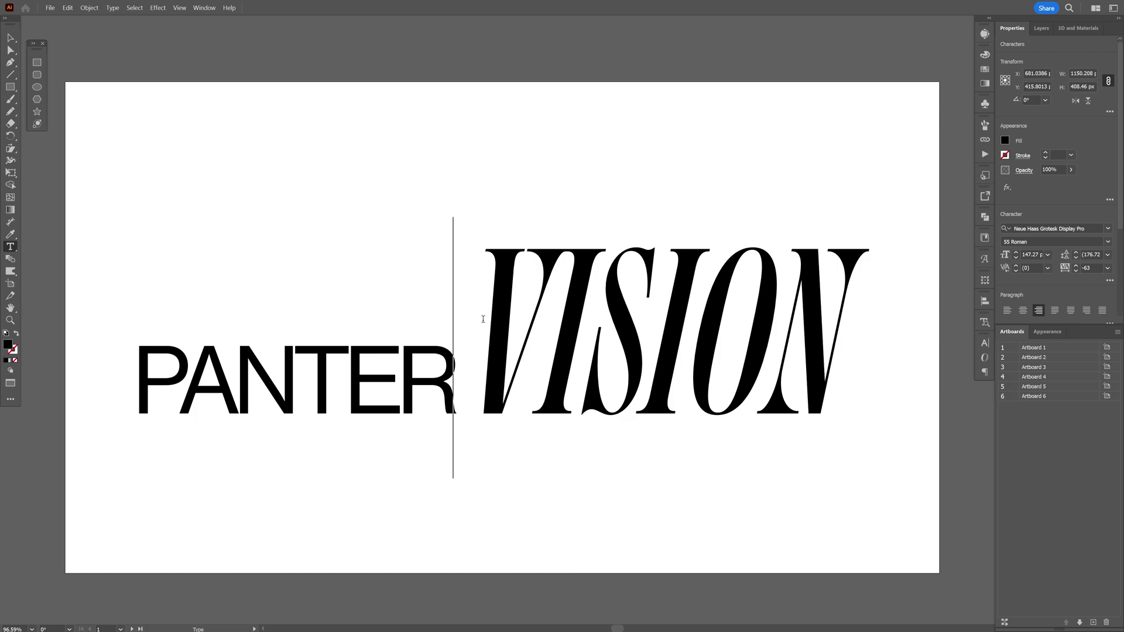
{"action": "left_click", "coordinate": [545, 331]}
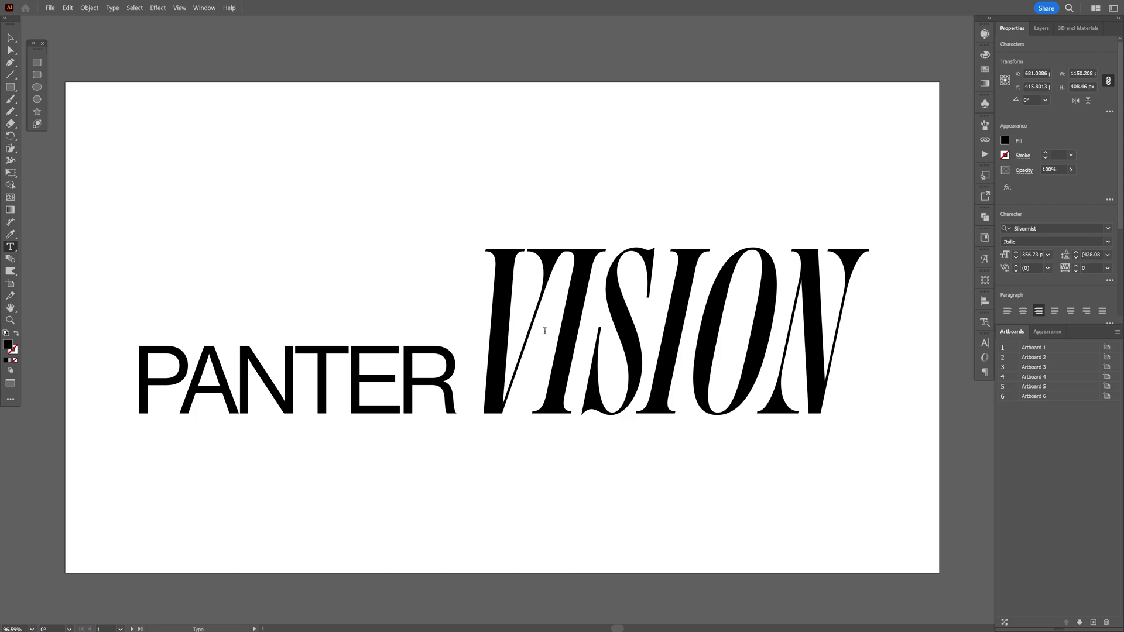
{"action": "left_click_drag", "start_coordinate": [545, 331], "coordinate": [906, 343]}
{"action": "key", "text": "ctrl+v"}
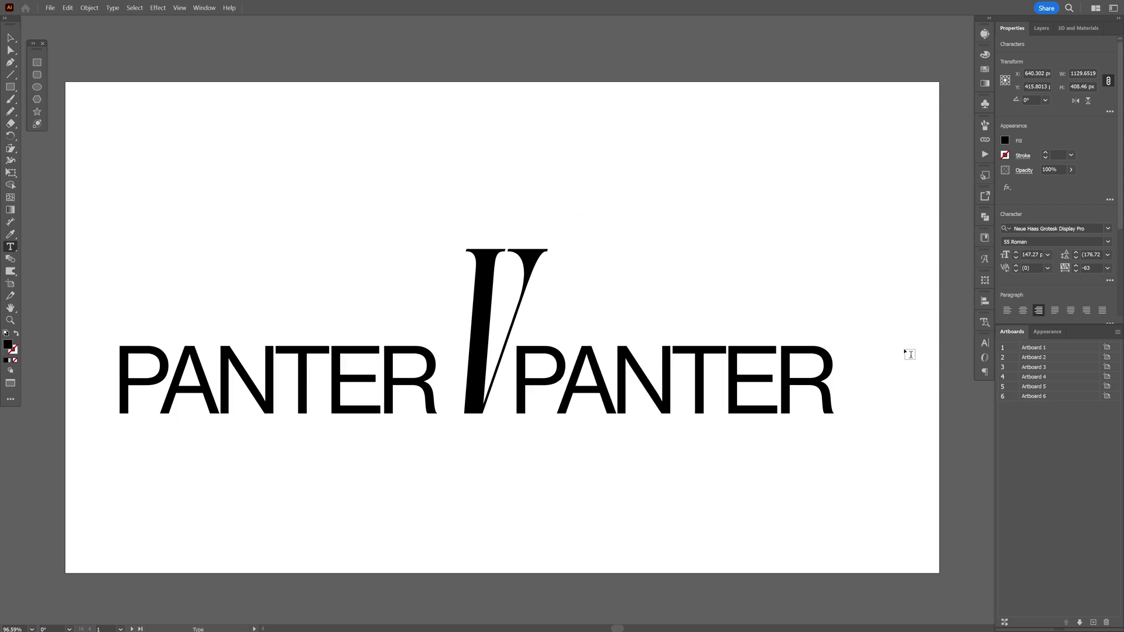
{"action": "key", "text": "ctrl+z"}
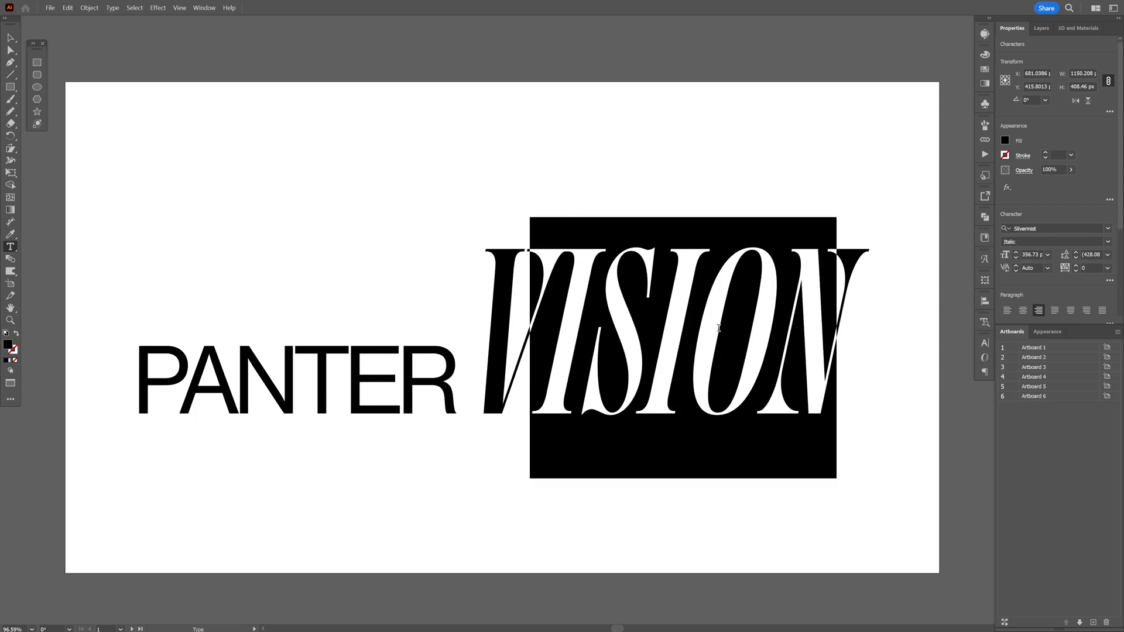
Check the font family and style applied to the word VISION.
{"action": "left_click", "coordinate": [495, 361]}
{"action": "left_click_drag", "start_coordinate": [503, 308], "coordinate": [841, 331]}
{"action": "left_click", "coordinate": [1034, 228]}
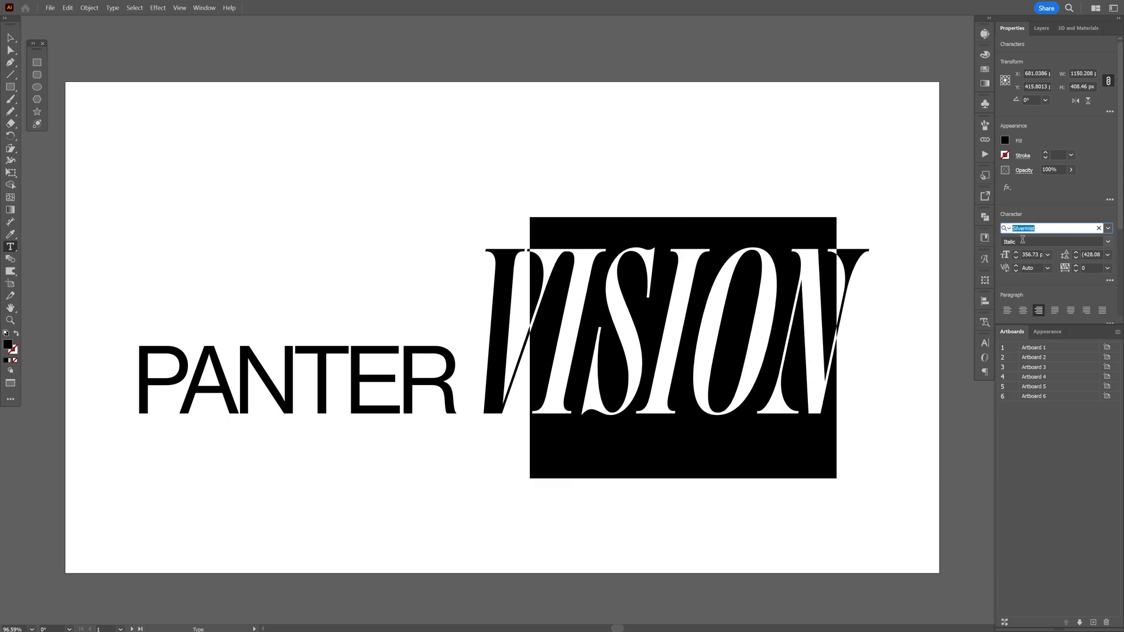
{"action": "left_click", "coordinate": [1023, 240]}
Place the separate PANTER text beside VISION, then cut all of its characters.
{"action": "left_click_drag", "start_coordinate": [328, 318], "coordinate": [403, 295]}
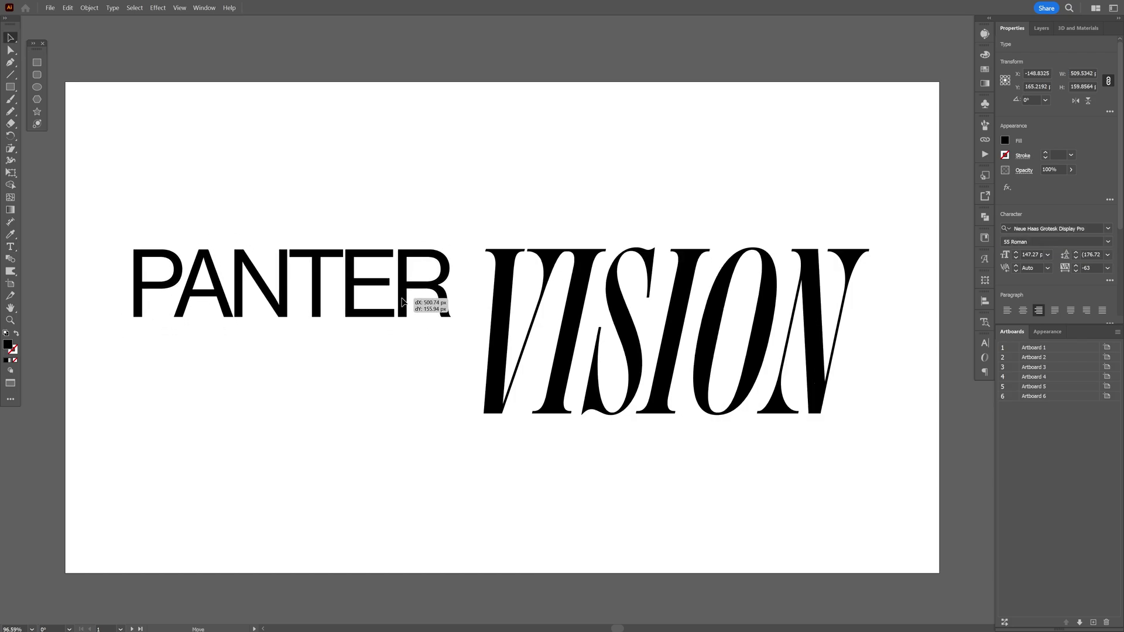
{"action": "key", "text": "t"}
{"action": "left_click", "coordinate": [427, 288]}
{"action": "key", "text": "ctrl+a"}
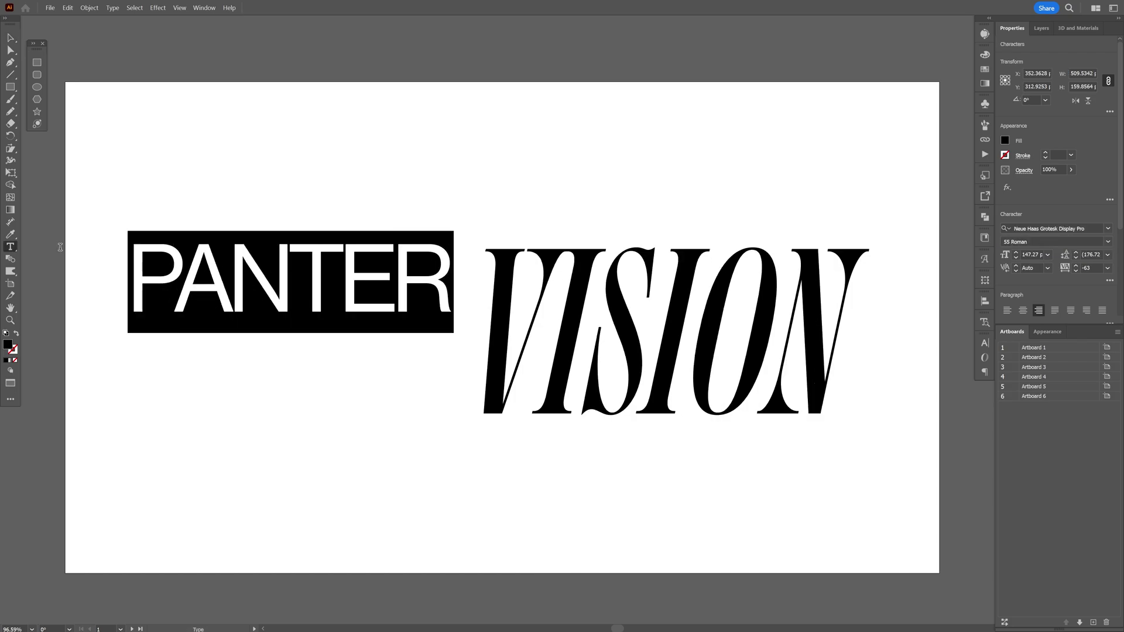
{"action": "key", "text": "BackSpace"}
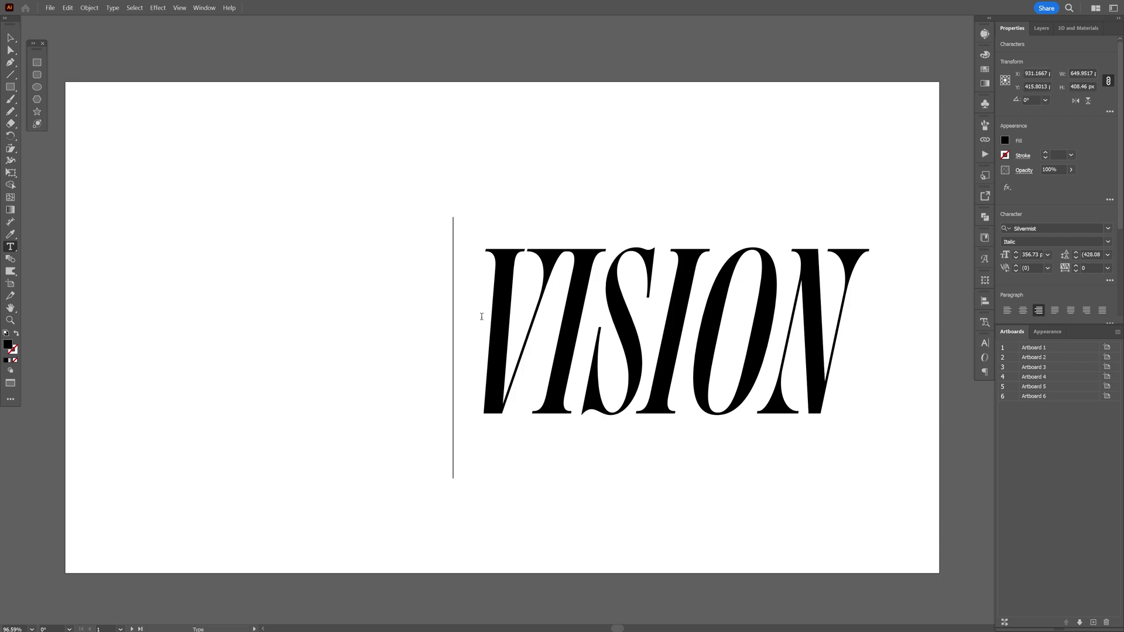
Paste PANTER without its formatting in front of VISION, matching the Silvermist Italic lettering.
{"action": "key", "text": "Escape"}
{"action": "key", "text": "ctrl+alt+v"}
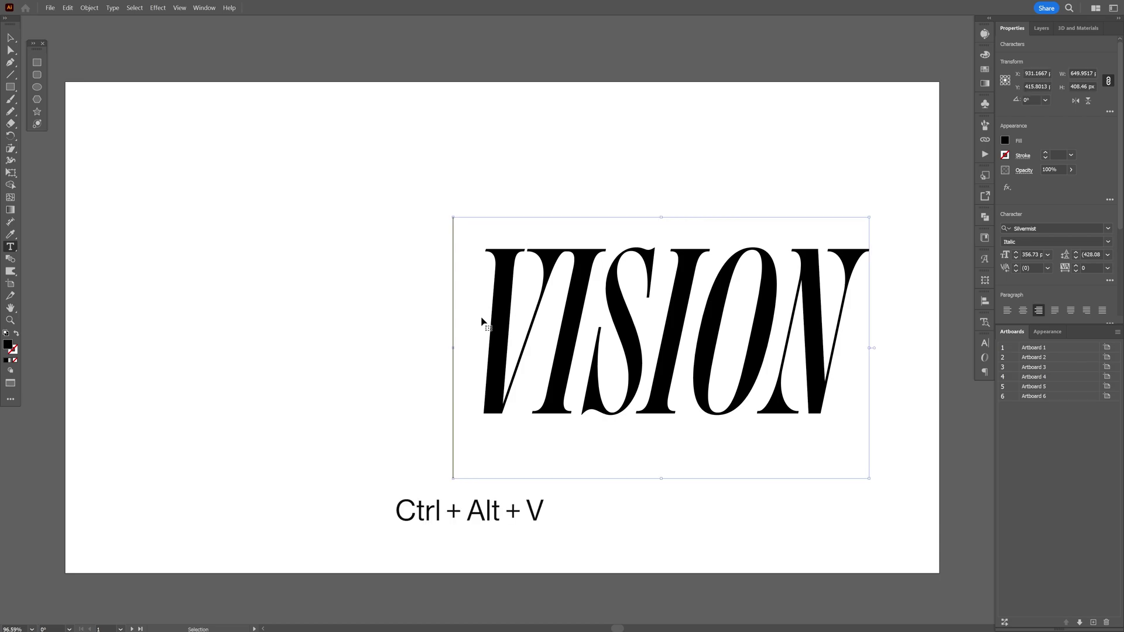
{"action": "key", "text": "ctrl+alt+v"}
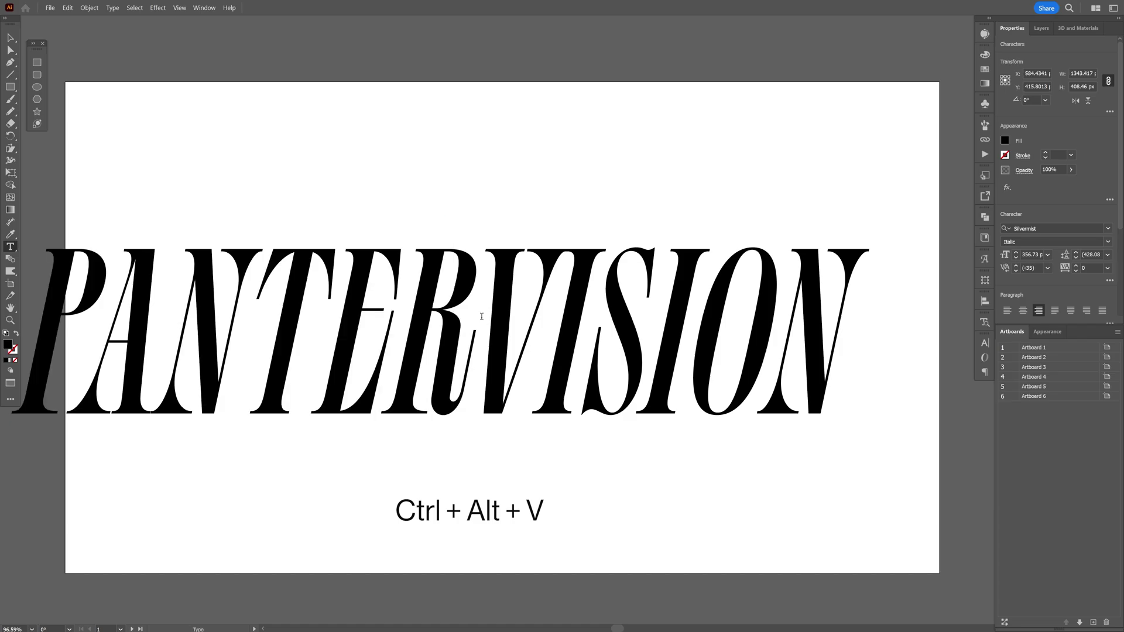
{"action": "key", "text": "Escape"}
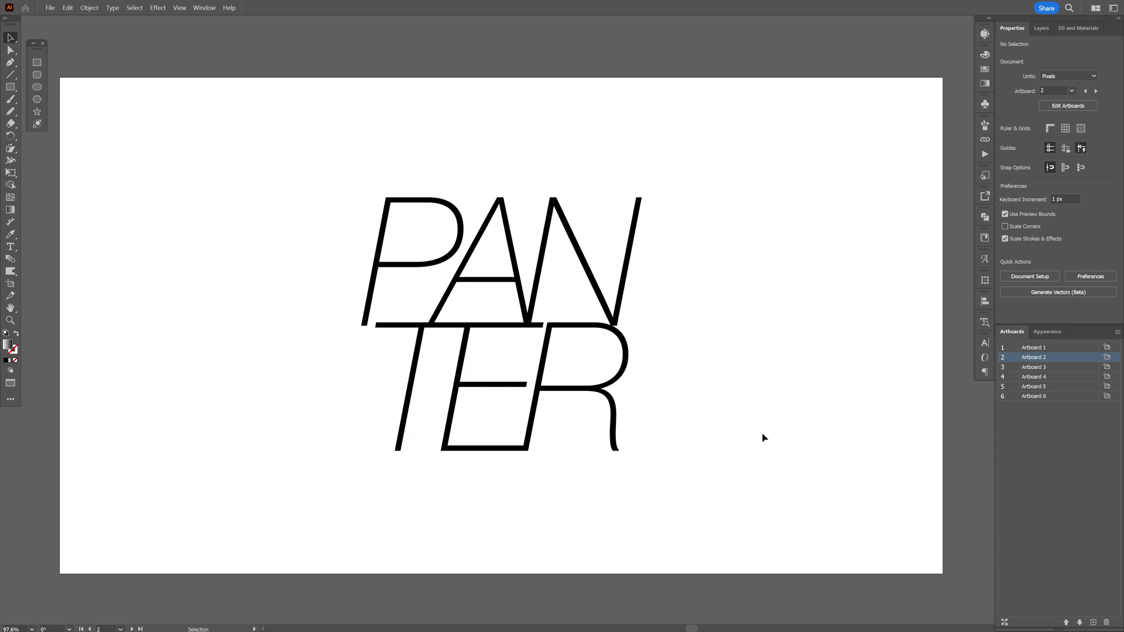
Select the two-line PANTER text on Artboard 2 and widen its tracking to 80.
{"action": "left_click_drag", "start_coordinate": [758, 451], "coordinate": [380, 214]}
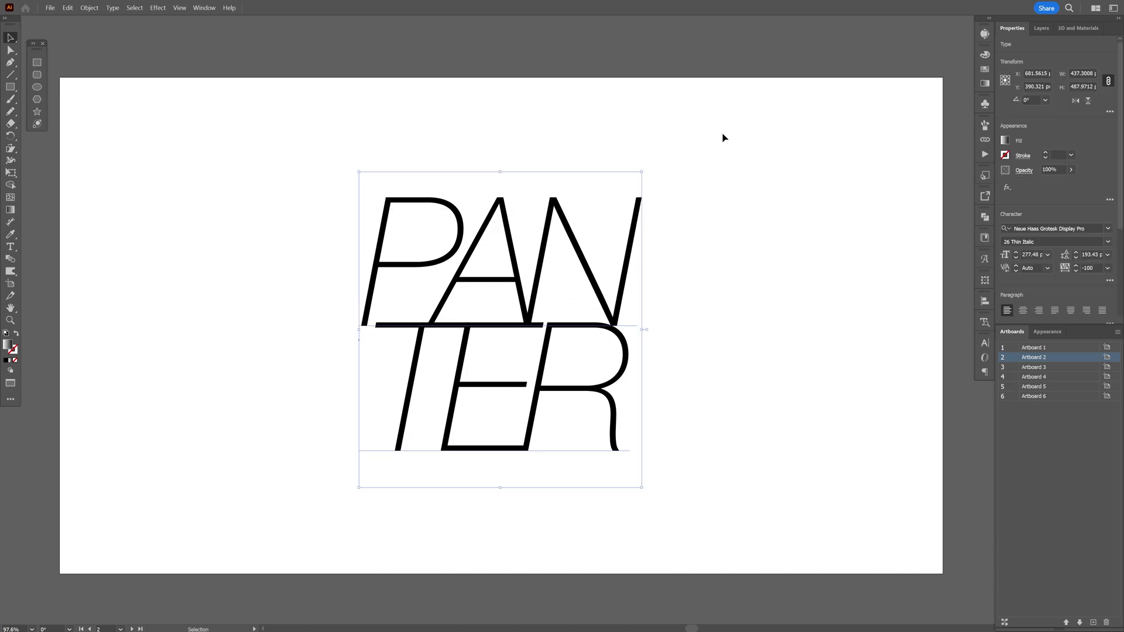
{"action": "key", "text": "alt+Right"}
{"action": "key", "text": "alt+Right"}
{"action": "key", "text": "alt+Right"}
{"action": "key", "text": "alt+Right"}
{"action": "key", "text": "alt+Right"}
{"action": "key", "text": "alt+Right"}
{"action": "key", "text": "alt+Right"}
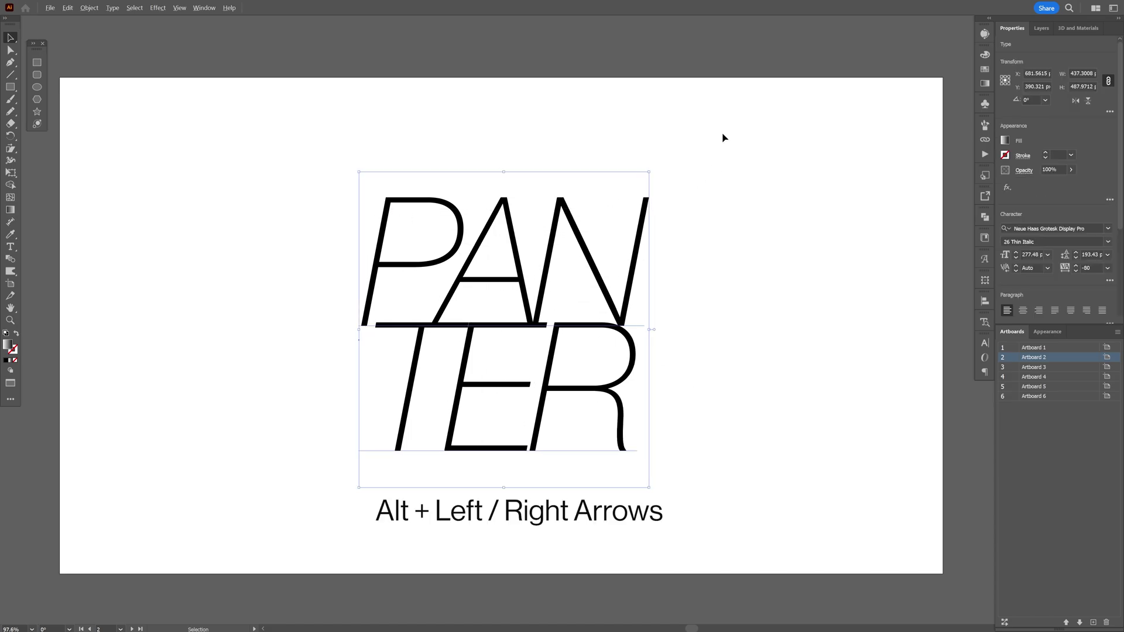
{"action": "key", "text": "alt+Right"}
{"action": "key", "text": "alt+Right"}
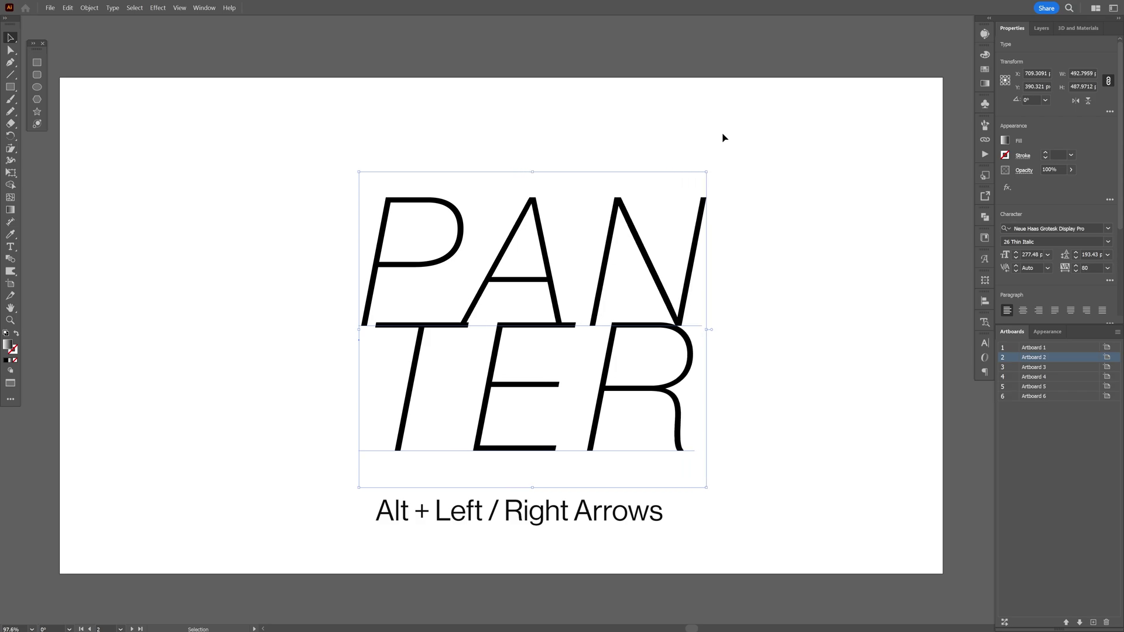
Tighten the tracking of the two-line PANTER text to -280 so the letters overlap.
{"action": "key", "text": "alt+Left"}
{"action": "key", "text": "alt+Left"}
{"action": "key", "text": "alt+Left"}
{"action": "key", "text": "alt+Left"}
{"action": "key", "text": "alt+Left"}
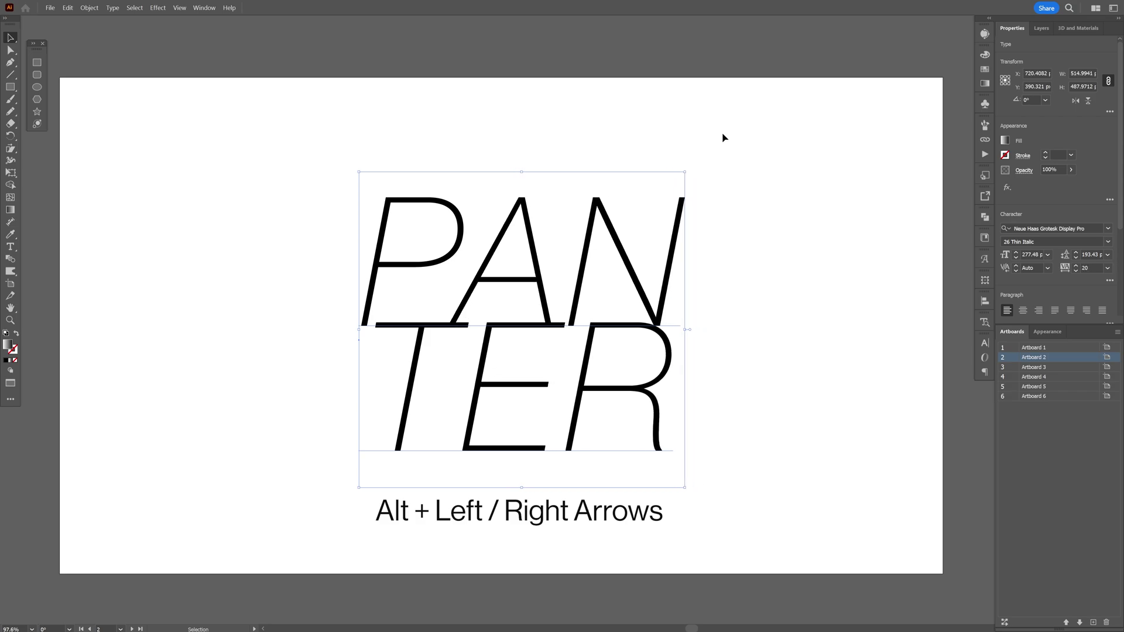
{"action": "key", "text": "alt+Left"}
{"action": "key", "text": "alt+Left"}
{"action": "key", "text": "alt+Left"}
{"action": "key", "text": "alt+Left"}
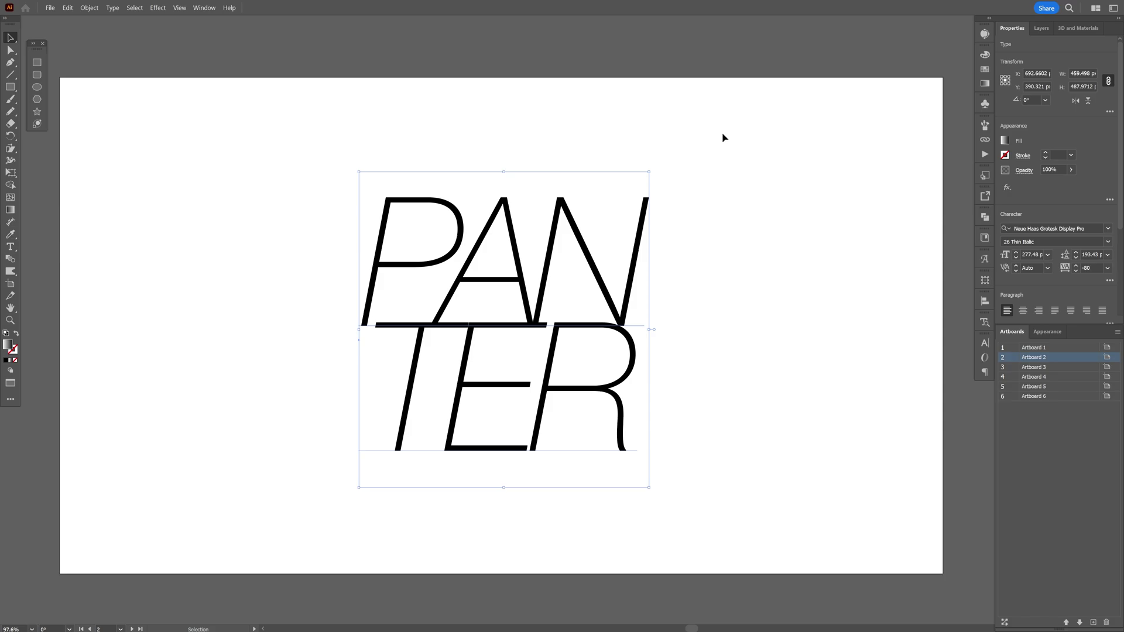
{"action": "key", "text": "alt+Left"}
{"action": "key", "text": "alt+Left"}
{"action": "key", "text": "alt+Left"}
{"action": "key", "text": "alt+Left"}
{"action": "key", "text": "alt+Left"}
{"action": "key", "text": "alt+Left"}
{"action": "key", "text": "alt+Left"}
{"action": "key", "text": "alt+Left"}
{"action": "key", "text": "alt+Left"}
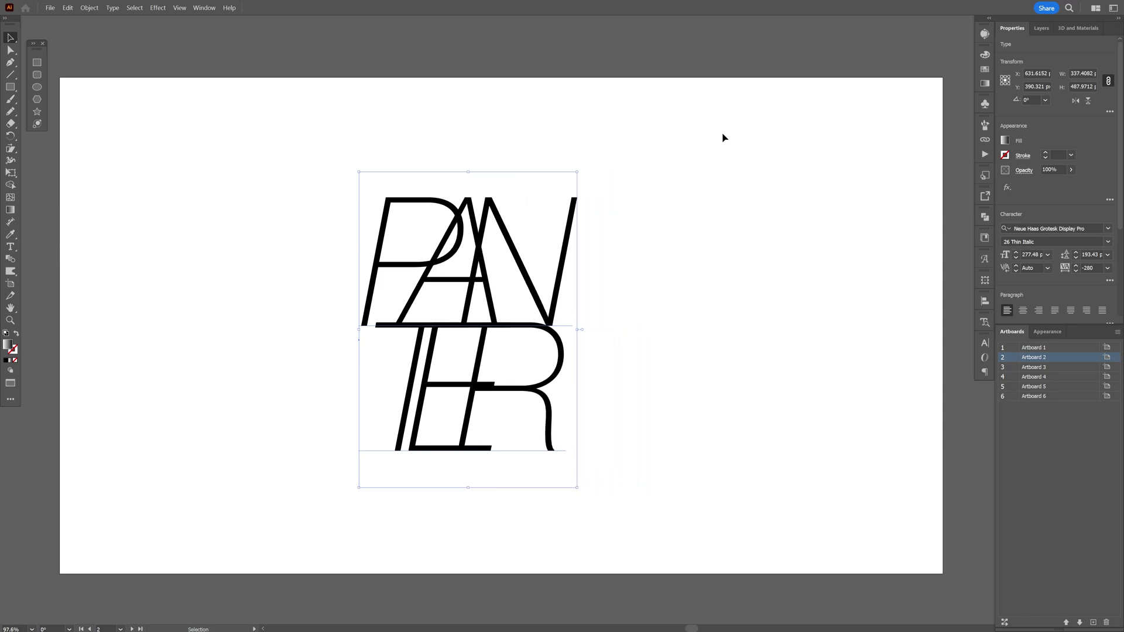
Reduce the leading between the PAN and TER lines to 177.43 pt.
{"action": "key", "text": "alt+Up"}
{"action": "key", "text": "alt+Up"}
{"action": "key", "text": "alt+Up"}
{"action": "key", "text": "alt+Up"}
{"action": "key", "text": "alt+Up"}
{"action": "key", "text": "alt+Up"}
{"action": "key", "text": "alt+Up"}
{"action": "key", "text": "alt+Up"}
{"action": "key", "text": "alt+Up"}
{"action": "key", "text": "alt+Up"}
{"action": "key", "text": "alt+Up"}
{"action": "key", "text": "alt+Up"}
{"action": "key", "text": "alt+Up"}
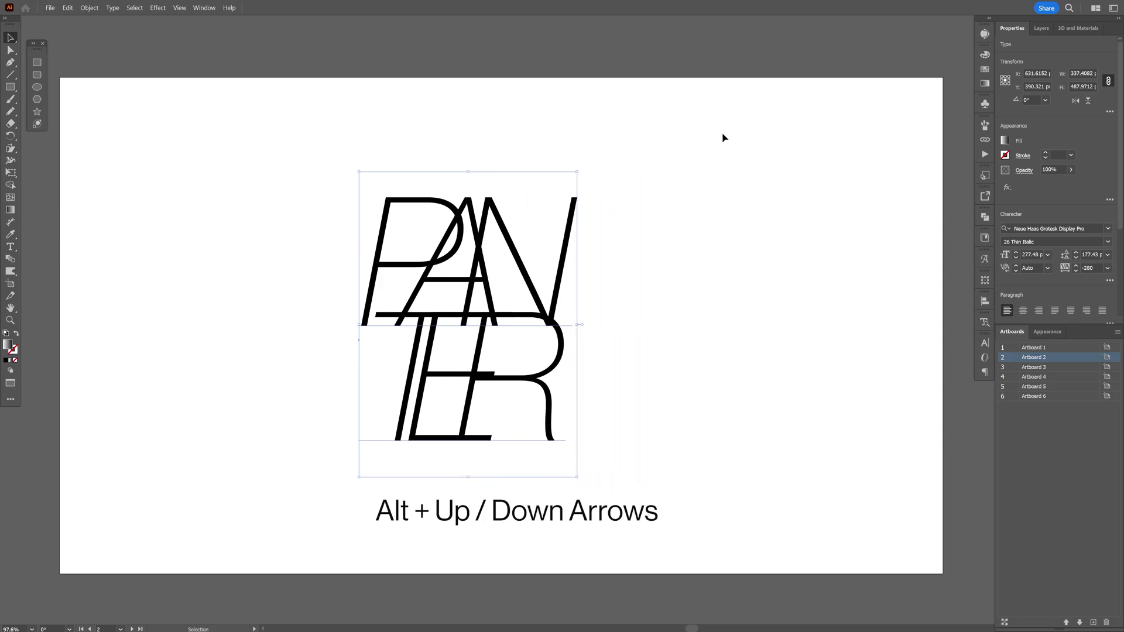
Increase the leading between the PAN and TER lines to 221.43 pt.
{"action": "key", "text": "alt+Down"}
{"action": "key", "text": "alt+Down"}
{"action": "key", "text": "alt+Down"}
{"action": "key", "text": "alt+Down"}
{"action": "key", "text": "alt+Down"}
{"action": "key", "text": "alt+Down"}
{"action": "key", "text": "alt+Down"}
{"action": "key", "text": "alt+Down"}
{"action": "key", "text": "alt+Down"}
{"action": "key", "text": "alt+Down"}
{"action": "key", "text": "alt+Down"}
{"action": "key", "text": "alt+Down"}
{"action": "key", "text": "alt+Down"}
{"action": "key", "text": "alt+Down"}
{"action": "key", "text": "alt+Down"}
{"action": "key", "text": "alt+Down"}
{"action": "key", "text": "alt+Down"}
{"action": "key", "text": "alt+Down"}
{"action": "key", "text": "alt+Down"}
{"action": "key", "text": "alt+Down"}
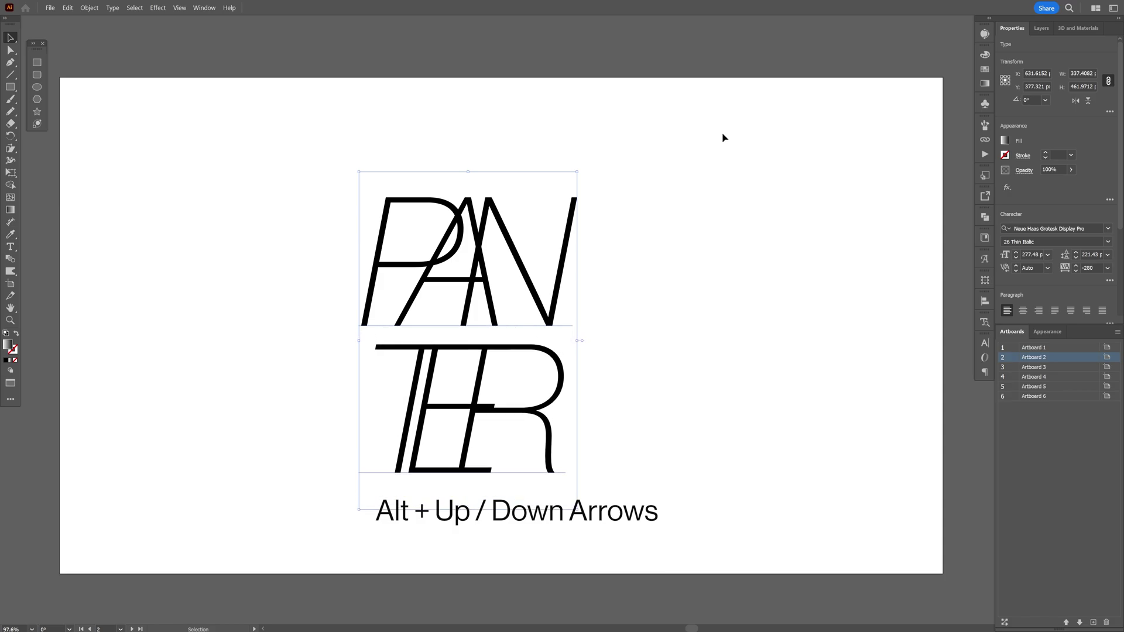
Reduce the leading of the two-line text to 149.43 pt and move the text closer to the artboard's centre.
{"action": "key", "text": "alt+Up"}
{"action": "key", "text": "alt+Up"}
{"action": "key", "text": "alt+Up"}
{"action": "key", "text": "alt+Up"}
{"action": "key", "text": "alt+Up"}
{"action": "key", "text": "alt+Up"}
{"action": "key", "text": "alt+Up"}
{"action": "key", "text": "alt+Up"}
{"action": "key", "text": "alt+Up"}
{"action": "key", "text": "alt+Up"}
{"action": "key", "text": "alt+Up"}
{"action": "key", "text": "alt+Up"}
{"action": "key", "text": "alt+Up"}
{"action": "key", "text": "alt+Up"}
{"action": "key", "text": "alt+Up"}
{"action": "key", "text": "alt+Up"}
{"action": "key", "text": "alt+Up"}
{"action": "key", "text": "alt+Up"}
{"action": "key", "text": "alt+Up"}
{"action": "key", "text": "alt+Up"}
{"action": "key", "text": "alt+Up"}
{"action": "key", "text": "alt+Up"}
{"action": "key", "text": "alt+Up"}
{"action": "key", "text": "alt+Up"}
{"action": "key", "text": "alt+Up"}
{"action": "key", "text": "alt+Up"}
{"action": "key", "text": "alt+Up"}
{"action": "key", "text": "alt+Up"}
{"action": "key", "text": "alt+Up"}
{"action": "key", "text": "alt+Up"}
{"action": "key", "text": "alt+Up"}
{"action": "key", "text": "alt+Up"}
{"action": "key", "text": "alt+Up"}
{"action": "key", "text": "alt+Up"}
{"action": "key", "text": "alt+Up"}
{"action": "key", "text": "alt+Up"}
{"action": "key", "text": "alt+Up"}
{"action": "key", "text": "alt+Up"}
{"action": "key", "text": "alt+Up"}
{"action": "key", "text": "alt+Up"}
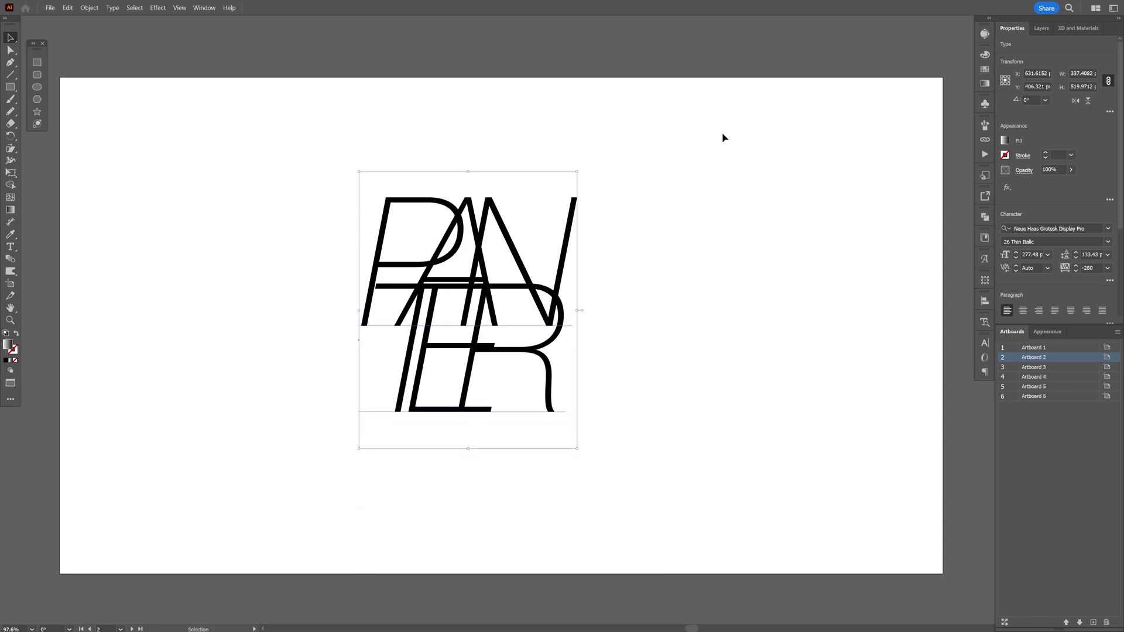
{"action": "mouse_move", "coordinate": [470, 324]}
{"action": "left_mouse_down"}
{"action": "mouse_move", "coordinate": [501, 308]}
{"action": "mouse_move", "coordinate": [446, 312]}
{"action": "mouse_move", "coordinate": [469, 324]}
{"action": "left_mouse_up"}
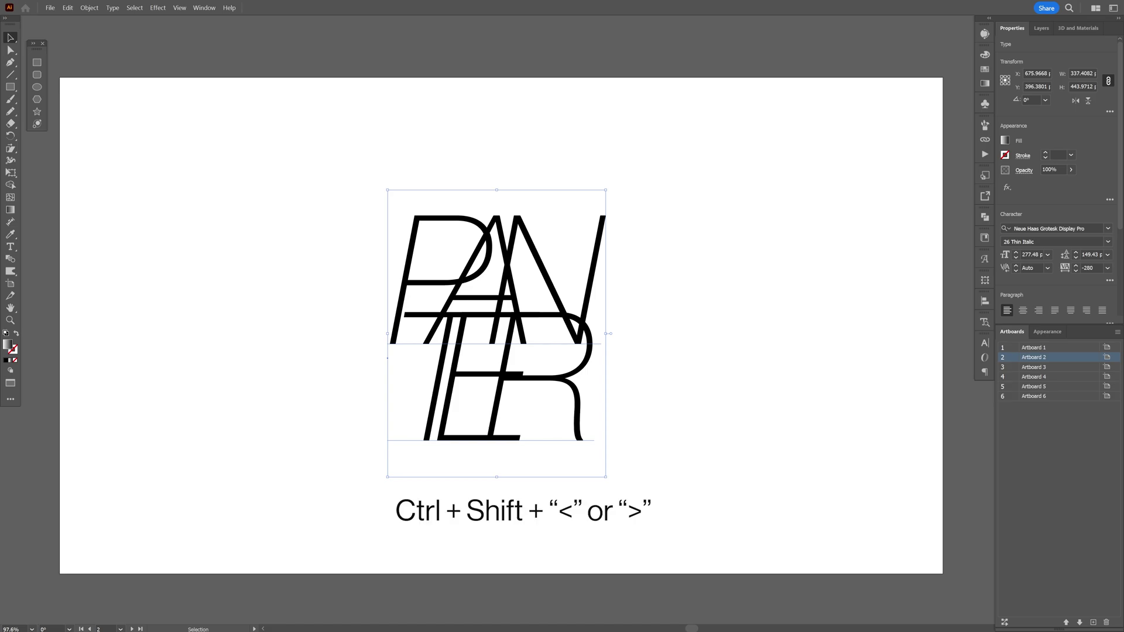
Enlarge the font size of the two-line PANTER text to 295.48 pt.
{"action": "key", "text": "ctrl+shift+period"}
{"action": "key", "text": "ctrl+shift+period"}
{"action": "key", "text": "ctrl+shift+period"}
{"action": "key", "text": "ctrl+shift+period"}
{"action": "key", "text": "ctrl+shift+period"}
{"action": "key", "text": "ctrl+shift+period"}
{"action": "key", "text": "ctrl+shift+period"}
{"action": "key", "text": "ctrl+shift+period"}
{"action": "key", "text": "ctrl+shift+period"}
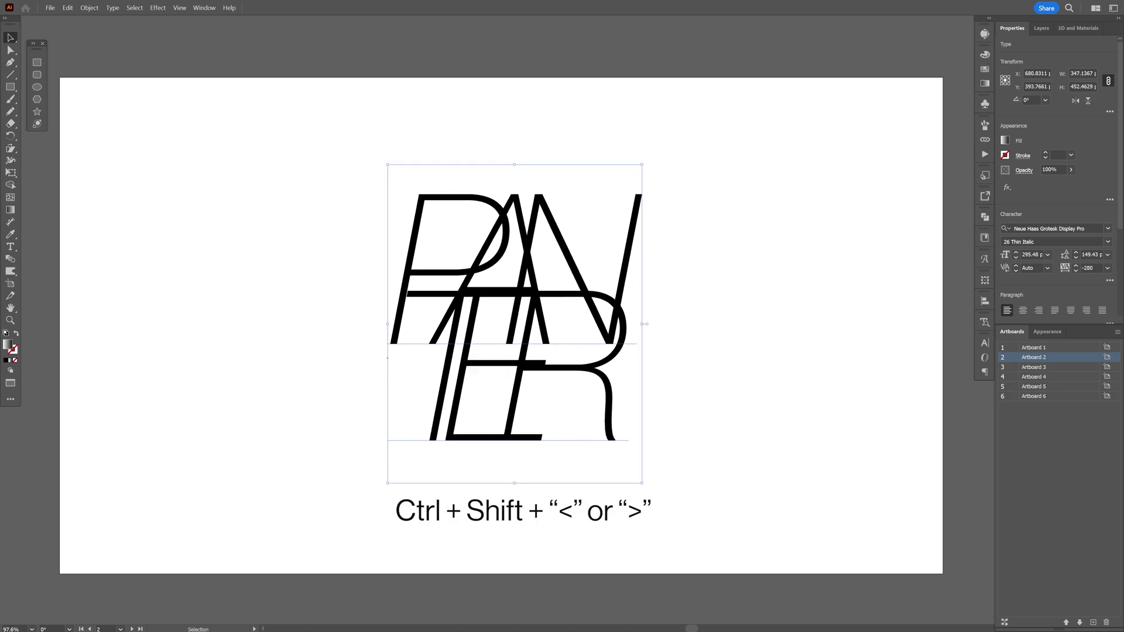
Enlarge the font size of the two-line PANTER text further in repeated increments.
{"action": "key", "text": "ctrl+shift+period"}
{"action": "key", "text": "ctrl+shift+period"}
{"action": "key", "text": "ctrl+shift+period"}
{"action": "key", "text": "ctrl+shift+period"}
{"action": "key", "text": "ctrl+shift+period"}
{"action": "key", "text": "ctrl+shift+period"}
{"action": "key", "text": "ctrl+shift+period"}
{"action": "key", "text": "ctrl+shift+period"}
{"action": "key", "text": "ctrl+shift+period"}
{"action": "key", "text": "ctrl+shift+period"}
{"action": "key", "text": "ctrl+shift+period"}
{"action": "key", "text": "ctrl+shift+period"}
{"action": "key", "text": "ctrl+shift+period"}
{"action": "key", "text": "ctrl+shift+period"}
Reduce the font size of the two-line PANTER text in repeated increments until the lettering is clearly smaller.
{"action": "key", "text": "ctrl+shift+comma"}
{"action": "key", "text": "ctrl+shift+comma"}
{"action": "key", "text": "ctrl+shift+comma"}
{"action": "key", "text": "ctrl+shift+comma"}
{"action": "key", "text": "ctrl+shift+comma"}
{"action": "key", "text": "ctrl+shift+comma"}
{"action": "key", "text": "ctrl+shift+comma"}
{"action": "key", "text": "ctrl+shift+comma"}
{"action": "key", "text": "ctrl+shift+comma"}
{"action": "key", "text": "ctrl+shift+comma"}
{"action": "key", "text": "ctrl+shift+comma"}
{"action": "key", "text": "ctrl+shift+comma"}
{"action": "key", "text": "ctrl+shift+comma"}
{"action": "key", "text": "ctrl+shift+comma"}
{"action": "key", "text": "ctrl+shift+comma"}
{"action": "key", "text": "ctrl+shift+comma"}
{"action": "key", "text": "ctrl+shift+comma"}
{"action": "key", "text": "ctrl+shift+comma"}
{"action": "key", "text": "ctrl+shift+comma"}
{"action": "key", "text": "ctrl+shift+comma"}
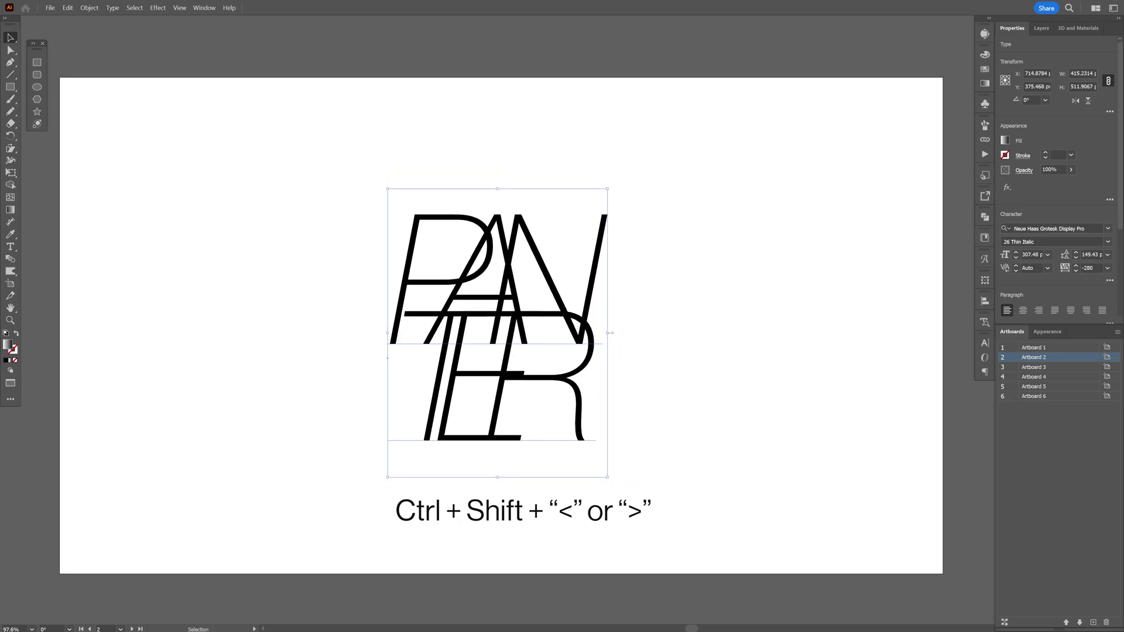
{"action": "key", "text": "ctrl+shift+comma"}
{"action": "key", "text": "ctrl+shift+comma"}
{"action": "key", "text": "ctrl+shift+comma"}
{"action": "key", "text": "ctrl+shift+comma"}
{"action": "key", "text": "ctrl+shift+comma"}
{"action": "key", "text": "ctrl+shift+comma"}
{"action": "key", "text": "ctrl+shift+comma"}
{"action": "key", "text": "ctrl+shift+comma"}
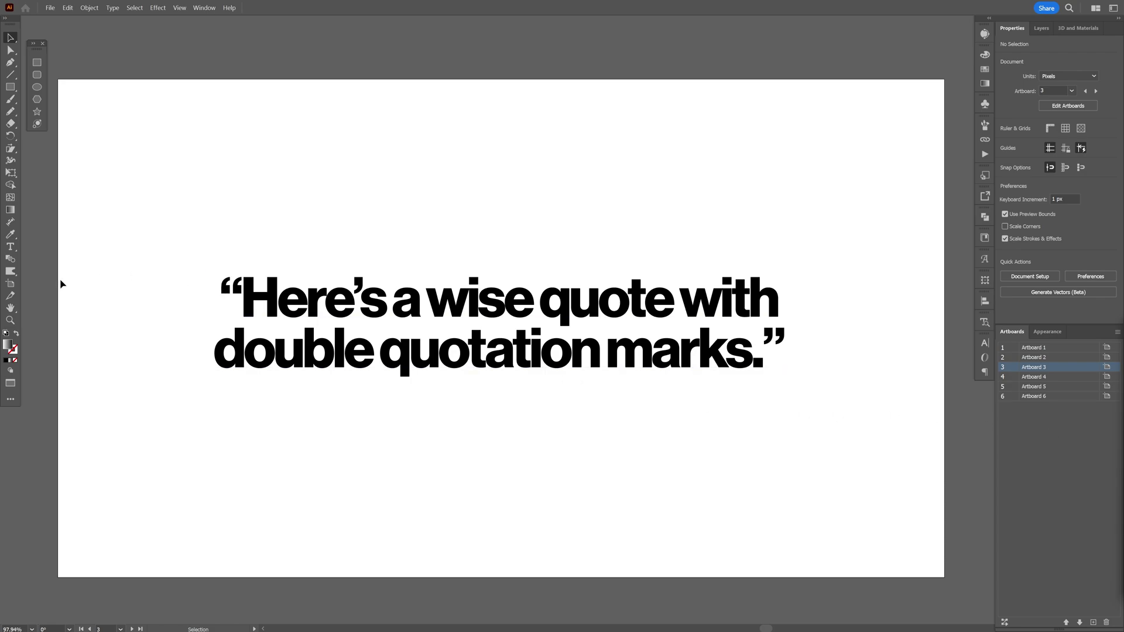
Show the rulers and place a vertical guide along the left edge of the H in the quote on artboard 3.
{"action": "key", "text": "ctrl+r"}
{"action": "left_click_drag", "start_coordinate": [2, 413], "coordinate": [244, 318]}
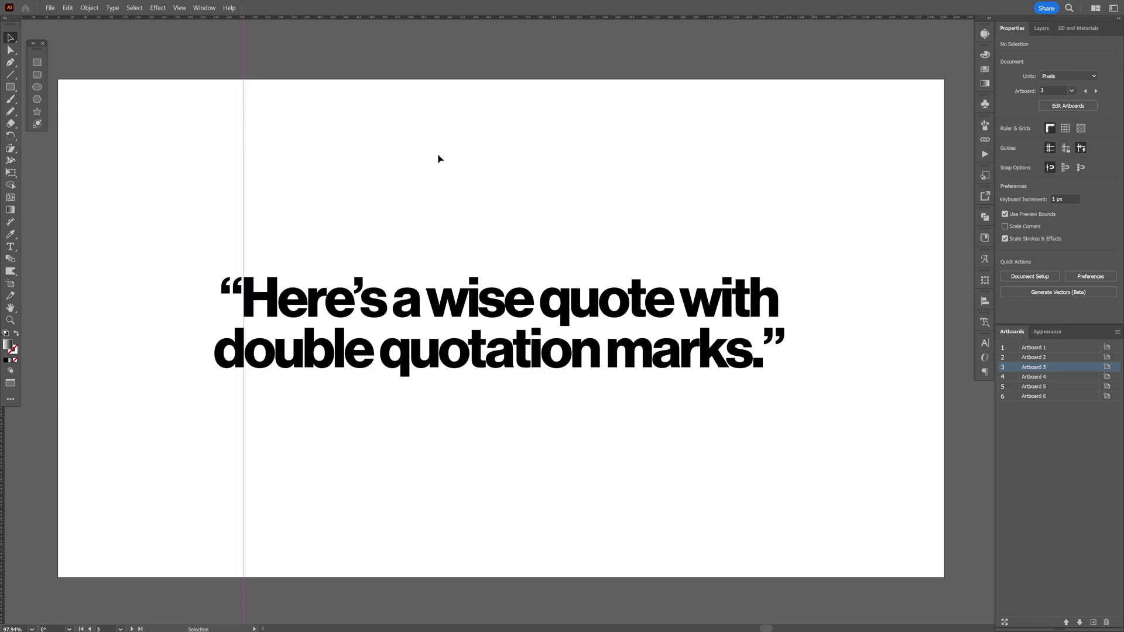
Enable Roman Hanging Punctuation for the two-line quote on artboard 3.
{"action": "left_click", "coordinate": [588, 343]}
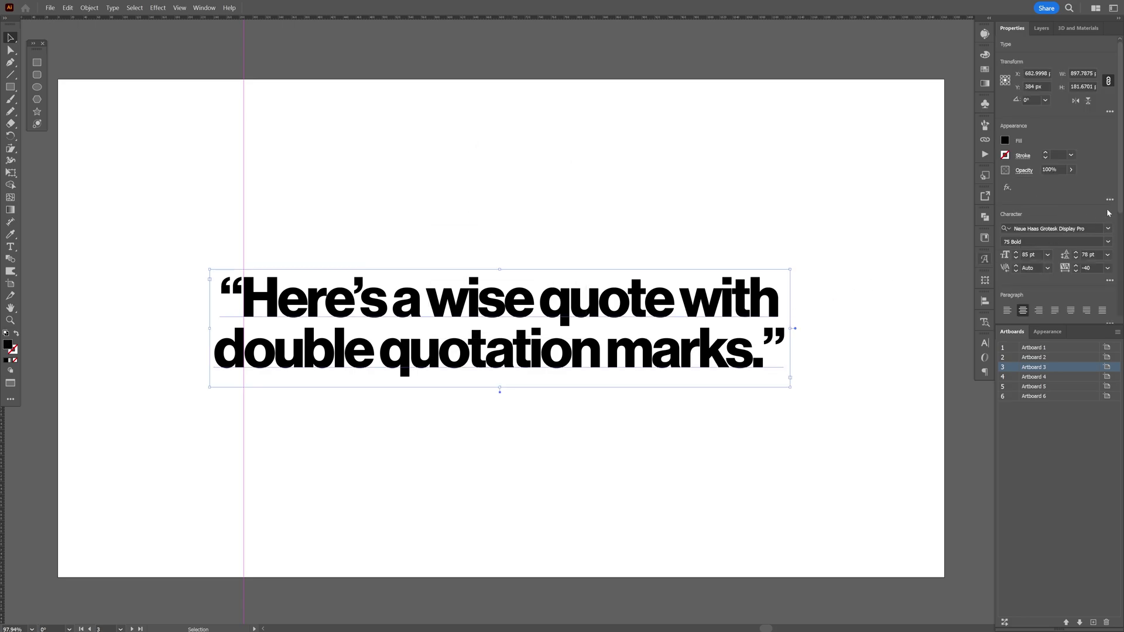
{"action": "scroll", "coordinate": [1121, 262], "scroll_direction": "down", "scroll_amount": 2}
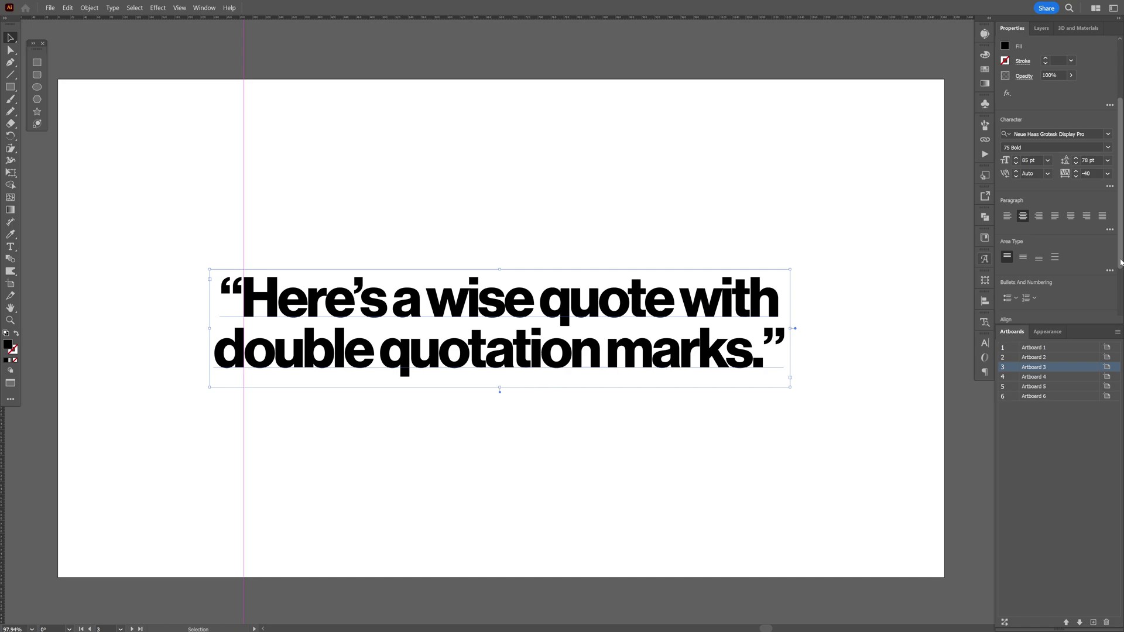
{"action": "left_click", "coordinate": [1110, 229]}
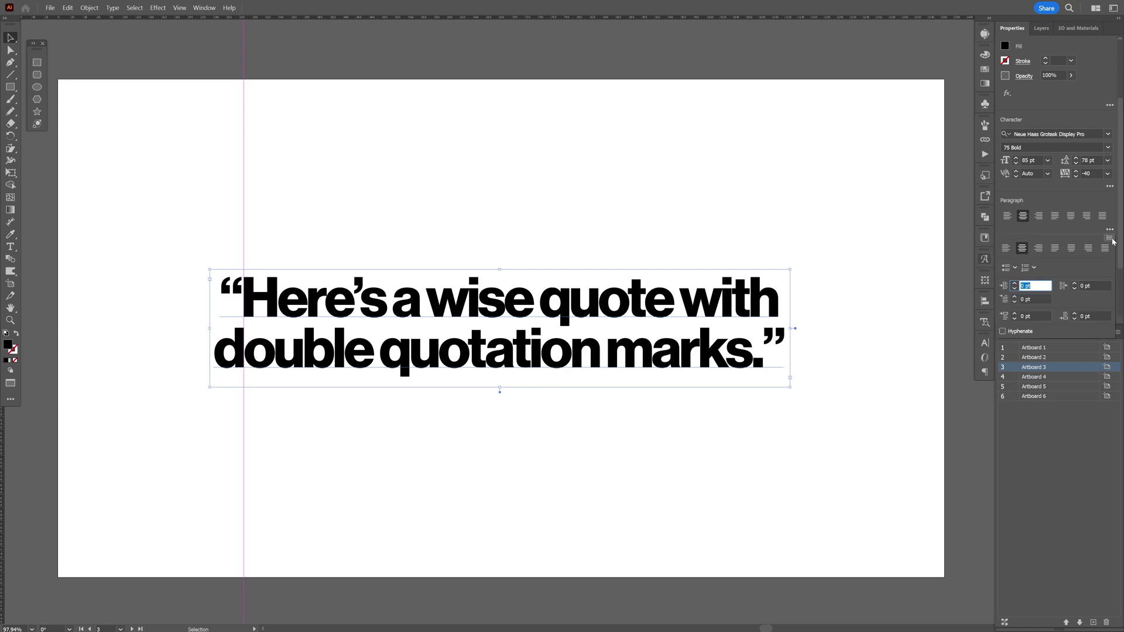
{"action": "left_click", "coordinate": [1110, 238]}
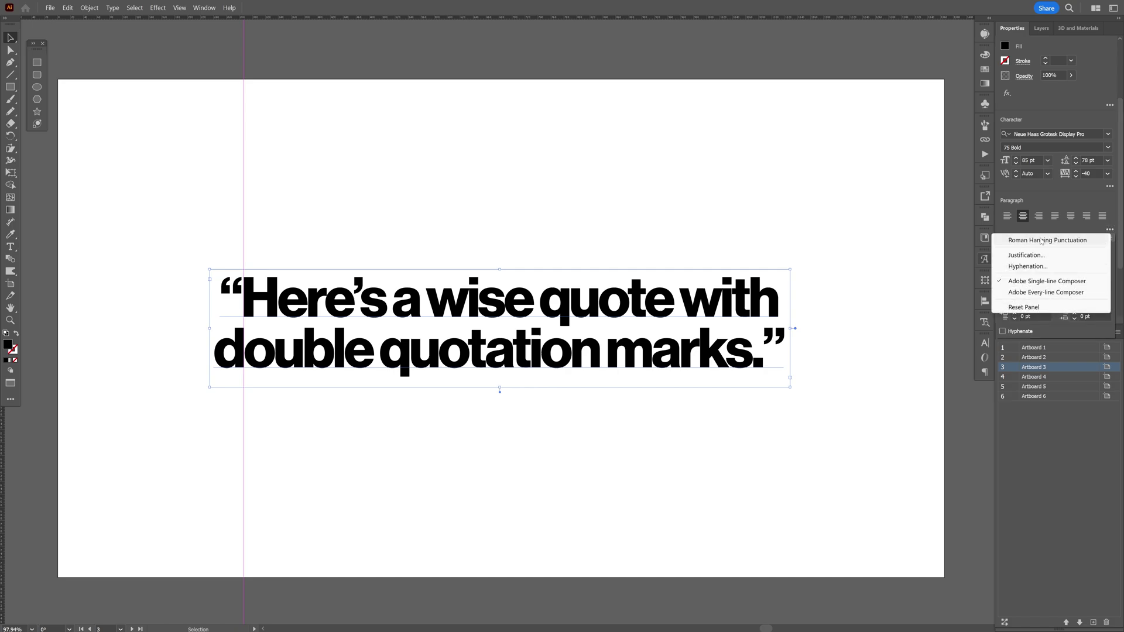
{"action": "left_click", "coordinate": [1081, 242]}
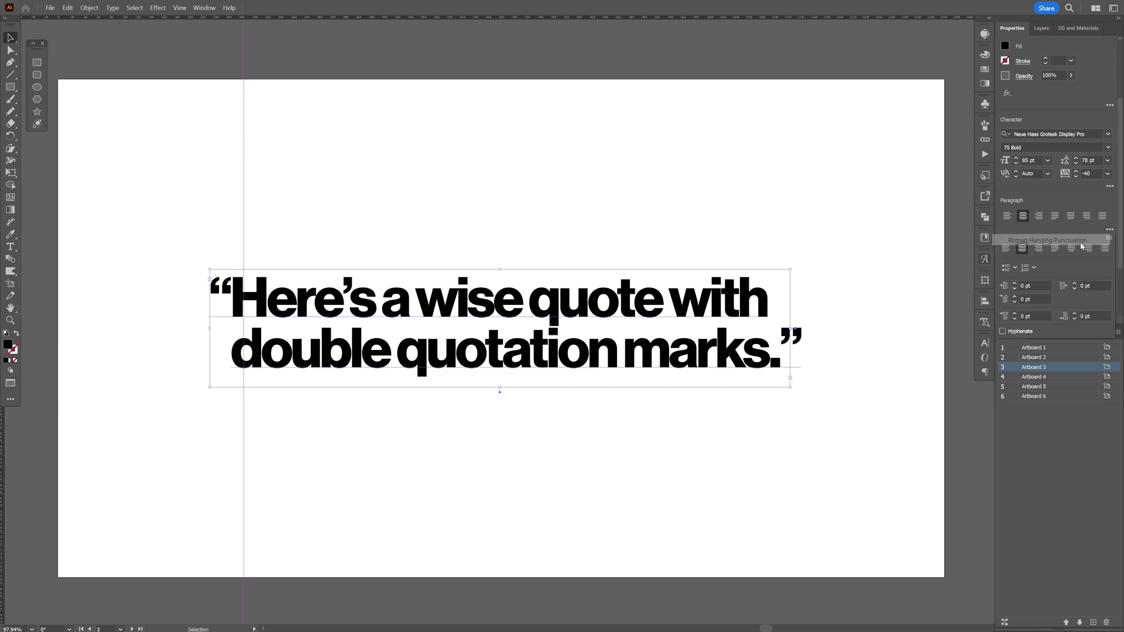
Shift the quote slightly to the right so the first letters of both lines align with the vertical guide.
{"action": "left_click", "coordinate": [342, 220]}
{"action": "left_click_drag", "start_coordinate": [301, 295], "coordinate": [313, 295]}
{"action": "left_click", "coordinate": [360, 170]}
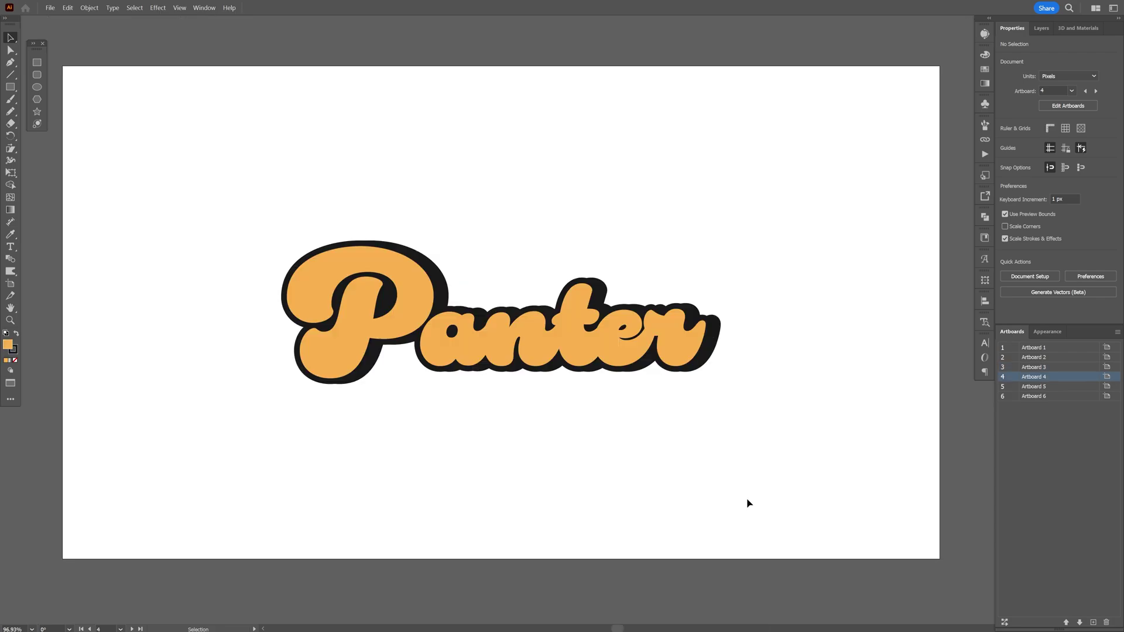
Shear the orange Panter script lettering on artboard 4 into a steep upward slant with the Shear tool.
{"action": "left_click_drag", "start_coordinate": [748, 500], "coordinate": [389, 282]}
{"action": "left_click_drag", "start_coordinate": [12, 149], "coordinate": [63, 161]}
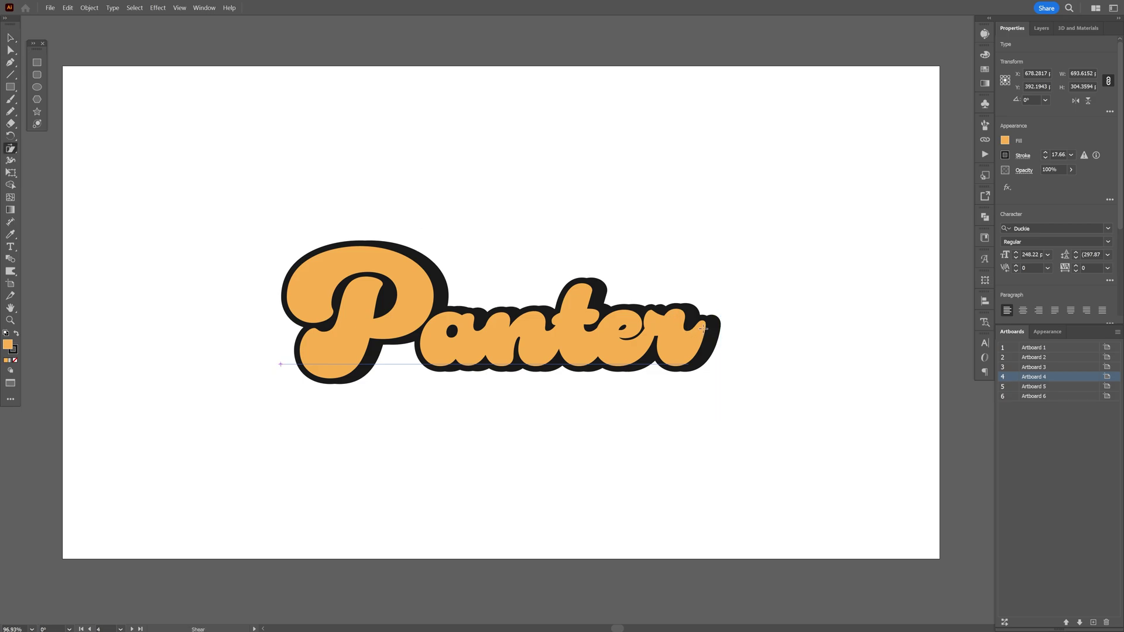
{"action": "left_click_drag", "start_coordinate": [703, 326], "coordinate": [621, 144]}
Try replacing the letters "ant" in the slanted Panter lettering with "swefwef", and undo the replacement.
{"action": "key", "text": "v"}
{"action": "left_click_drag", "start_coordinate": [565, 193], "coordinate": [443, 306]}
{"action": "key", "text": "t"}
{"action": "left_click", "coordinate": [574, 253]}
{"action": "type", "text": "swefwef"}
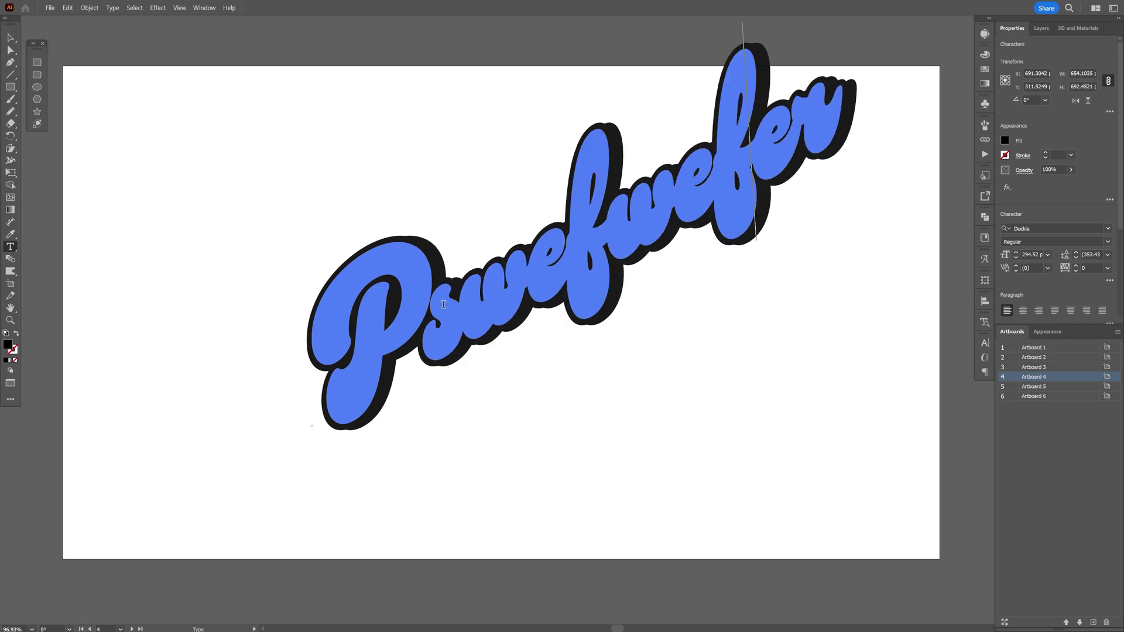
{"action": "key", "text": "Escape"}
{"action": "key", "text": "ctrl+z"}
Open the font family and font style of the slanted Panter lettering for editing.
{"action": "left_click", "coordinate": [1032, 227]}
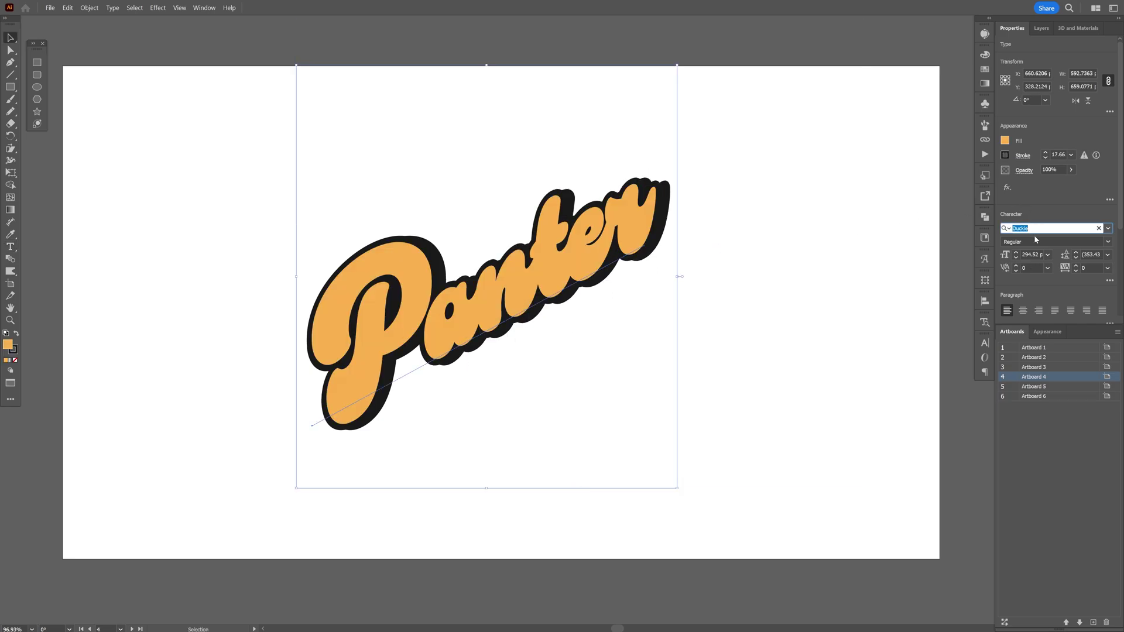
{"action": "left_click", "coordinate": [1035, 240]}
{"action": "left_click", "coordinate": [1035, 228]}
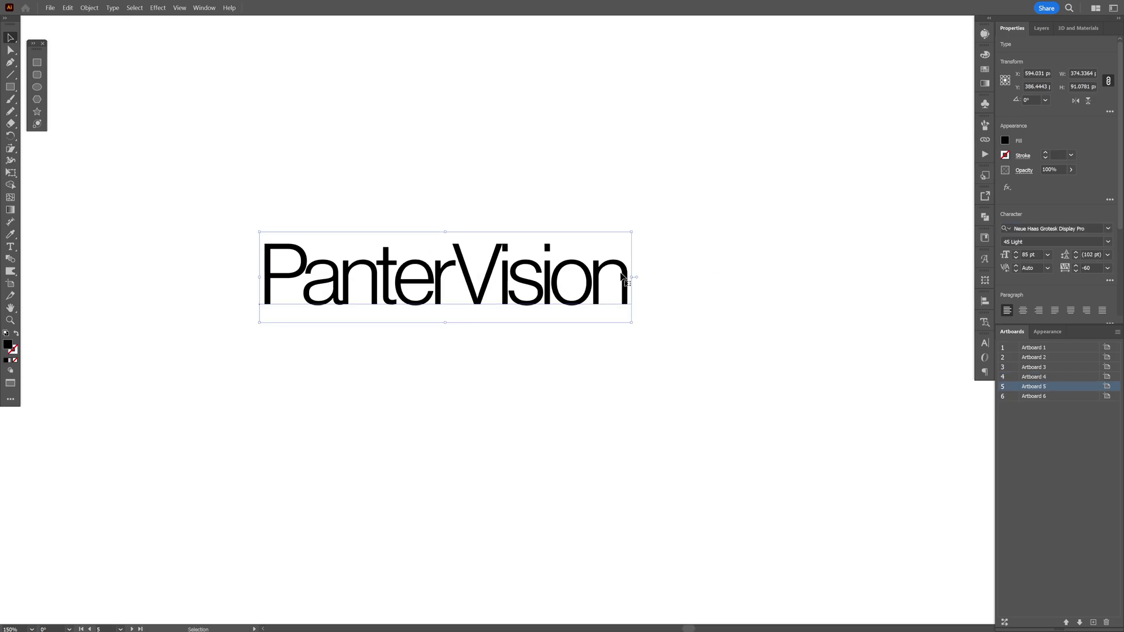
Append "qwer qwer qwer qwerqwer" to the PanterVision text on artboard 5 and scale the line down to 46.71 pt.
{"action": "double_click", "coordinate": [620, 280]}
{"action": "type", "text": "qwer qwer q"}
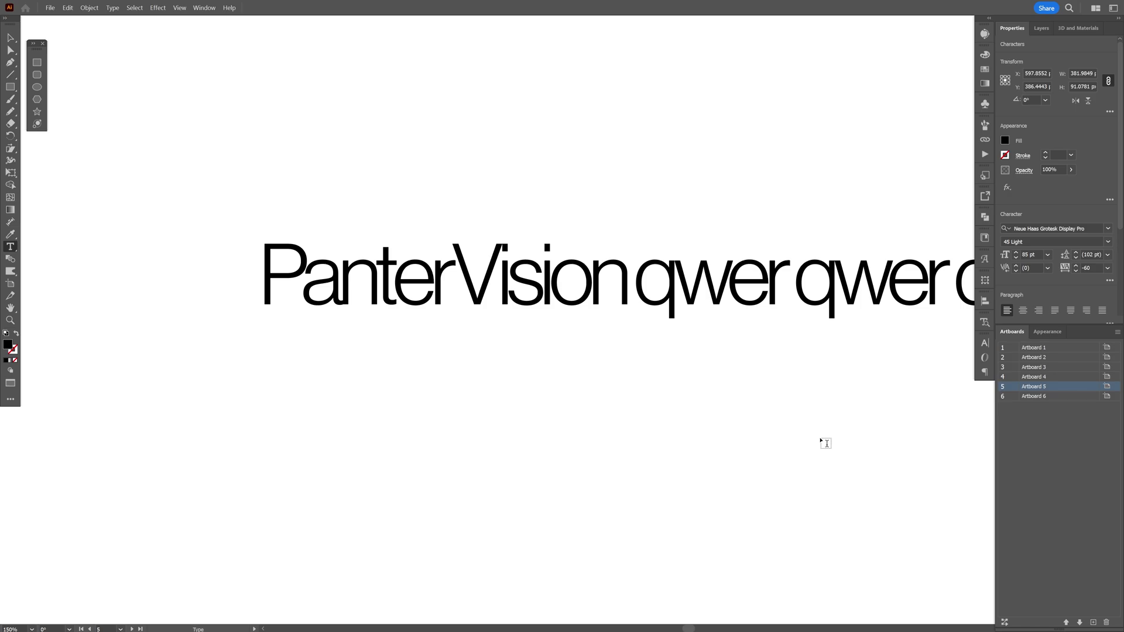
{"action": "key", "text": "Escape"}
{"action": "left_click_drag", "start_coordinate": [262, 278], "coordinate": [523, 277]}
{"action": "left_click_drag", "start_coordinate": [634, 267], "coordinate": [303, 261]}
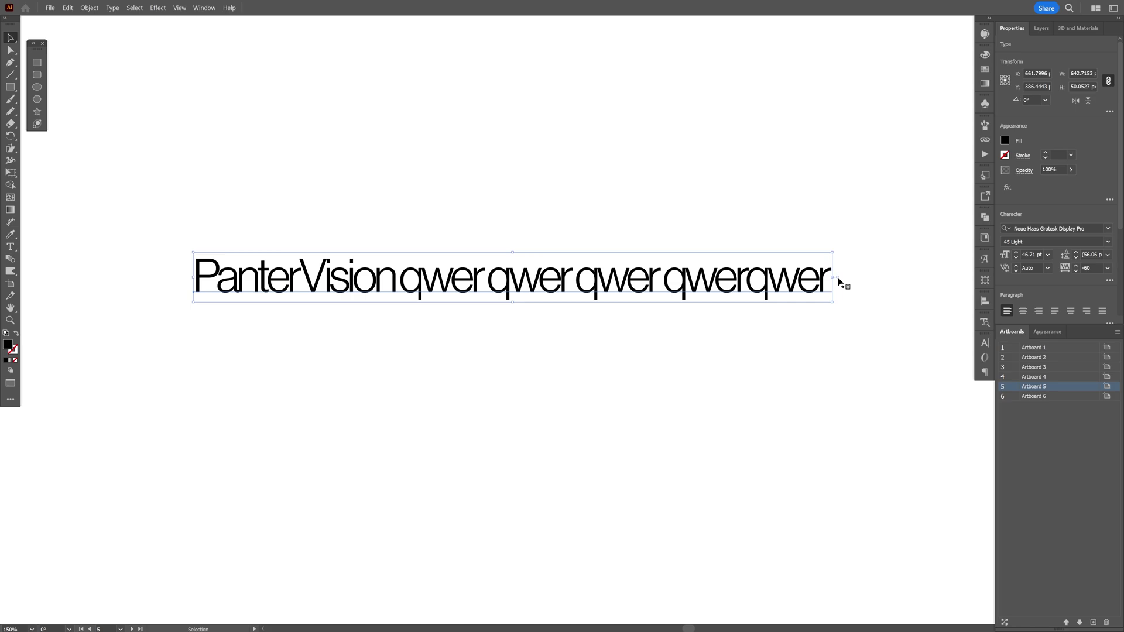
Convert the PanterVision line into two-line area text about 341 px wide and reduce its leading to 42.06 pt.
{"action": "left_click_drag", "start_coordinate": [838, 282], "coordinate": [520, 317]}
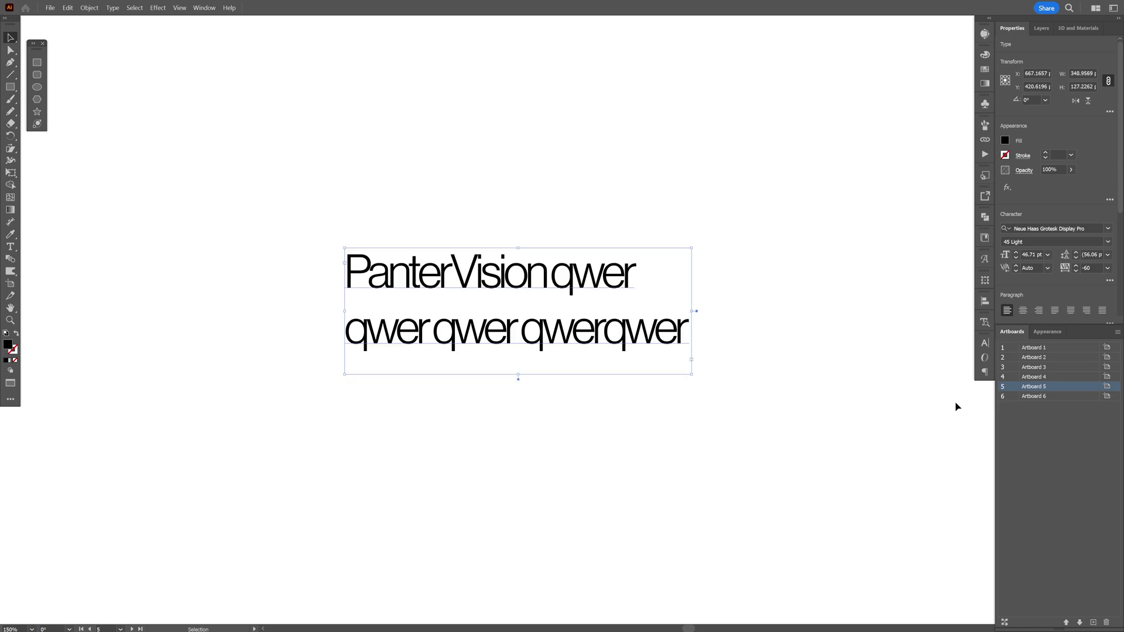
{"action": "key", "text": "alt+Up"}
{"action": "key", "text": "alt+Up"}
{"action": "key", "text": "alt+Up"}
{"action": "key", "text": "alt+Up"}
{"action": "key", "text": "alt+Up"}
{"action": "key", "text": "alt+Up"}
{"action": "key", "text": "alt+Up"}
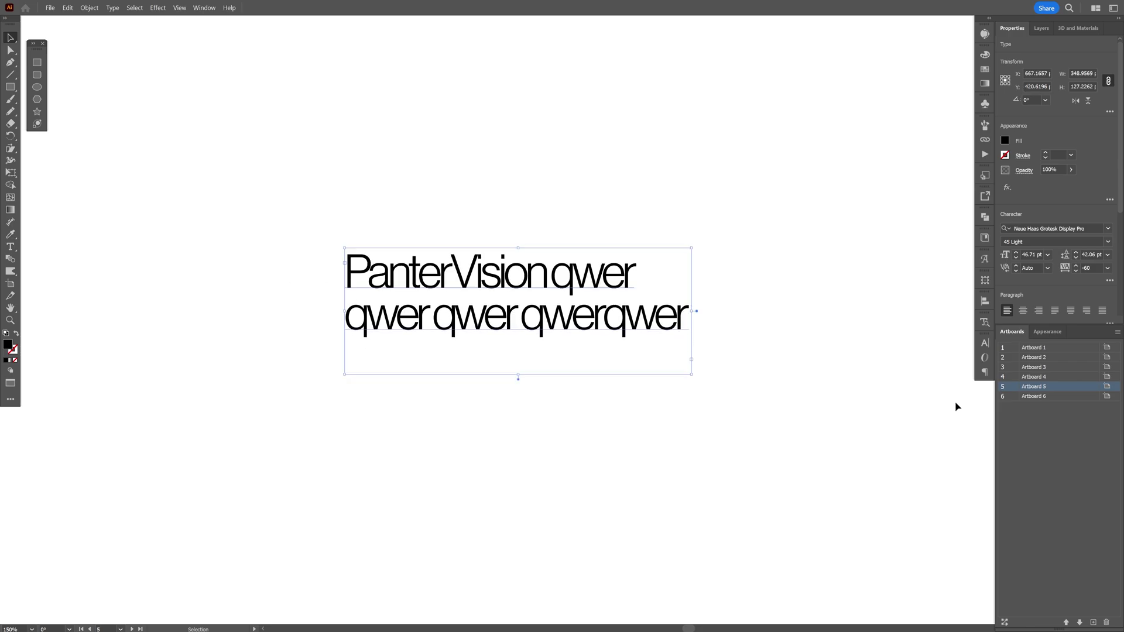
Convert the two-line PanterVision area text back to point text and deselect it.
{"action": "double_click", "coordinate": [696, 312]}
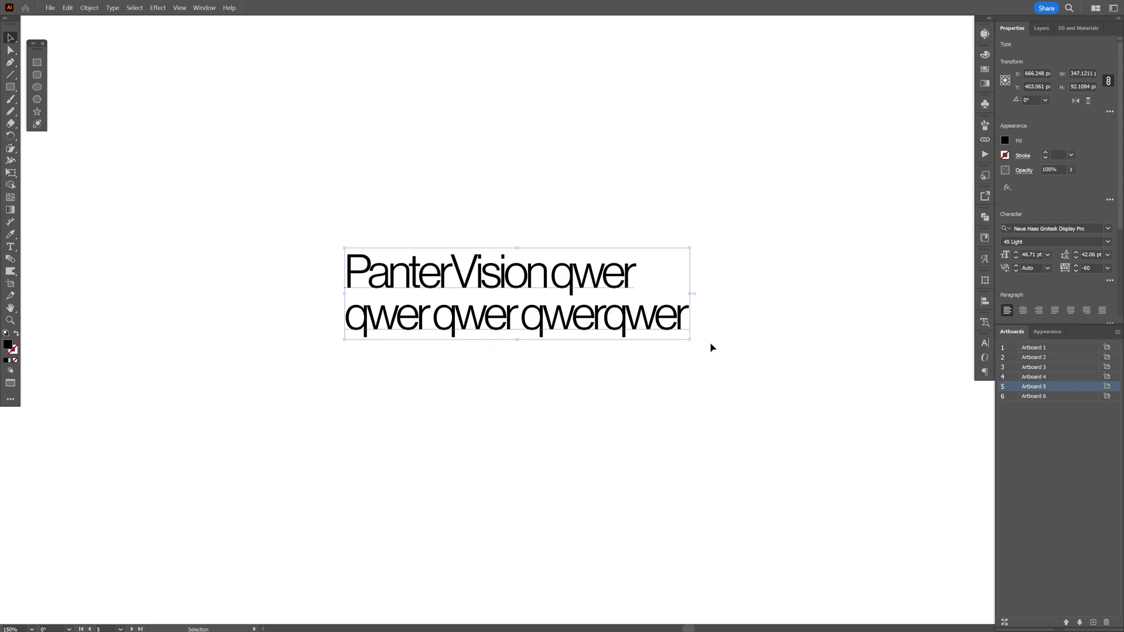
{"action": "left_click", "coordinate": [746, 315]}
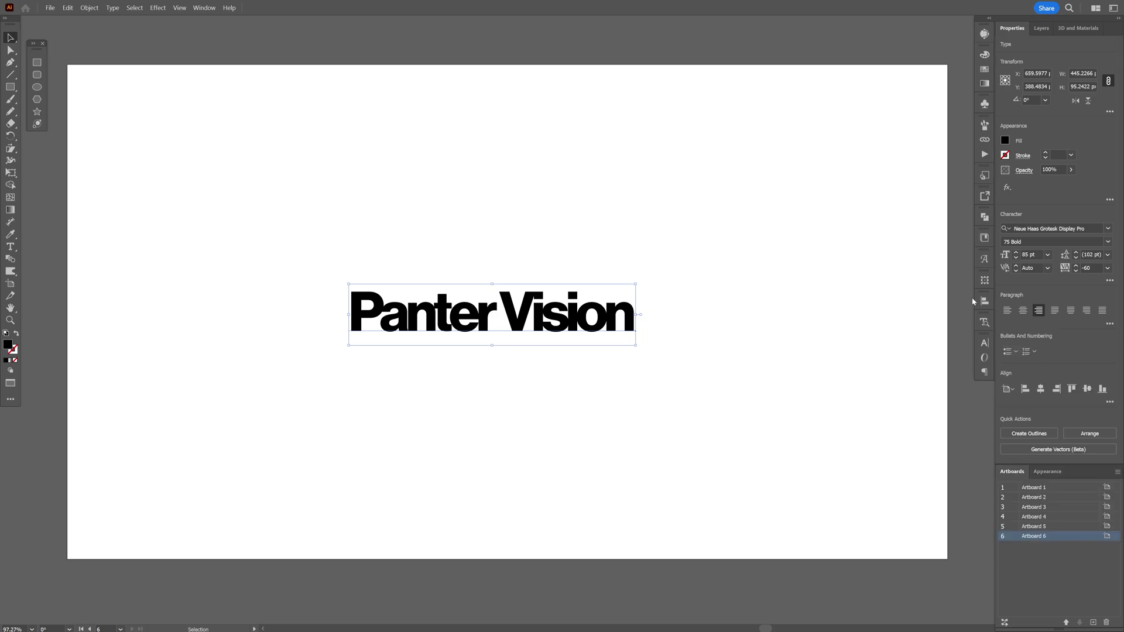
Select the bold Panter Vision text on artboard 6 and align its paragraph to the left.
{"action": "left_click", "coordinate": [741, 292]}
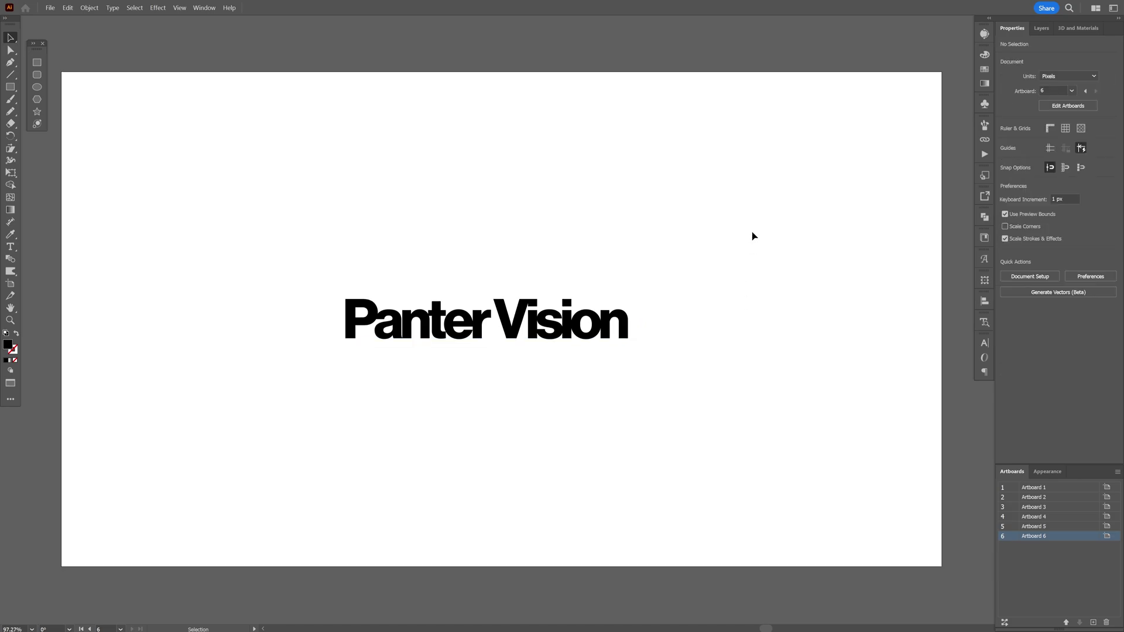
{"action": "left_click_drag", "start_coordinate": [754, 236], "coordinate": [336, 388]}
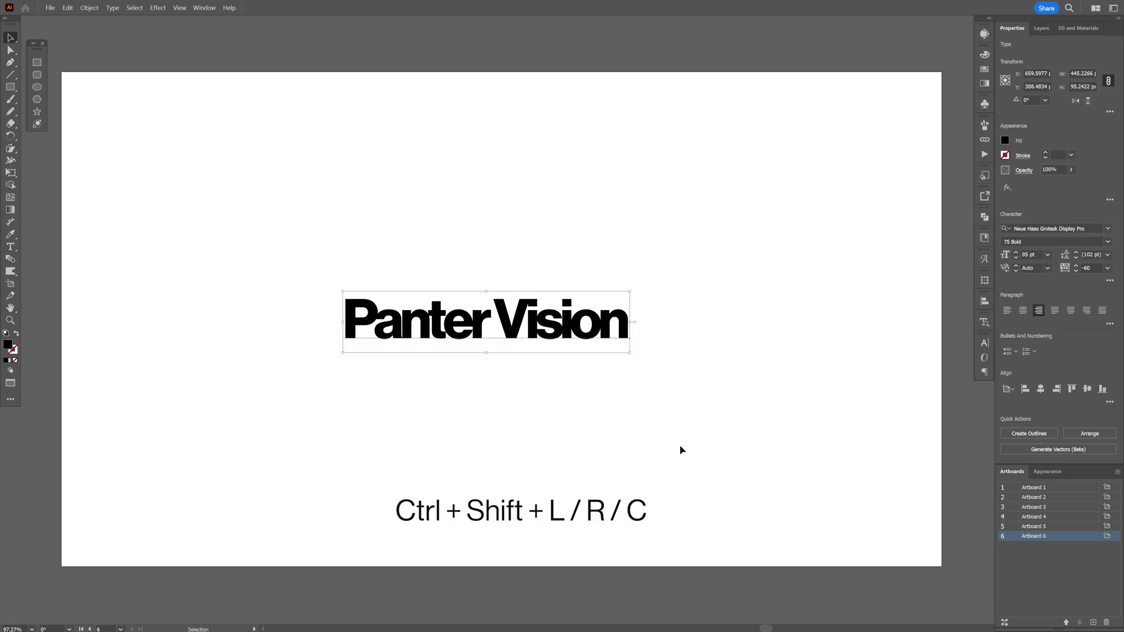
{"action": "key", "text": "ctrl"}
{"action": "key", "text": "ctrl+shift+l"}
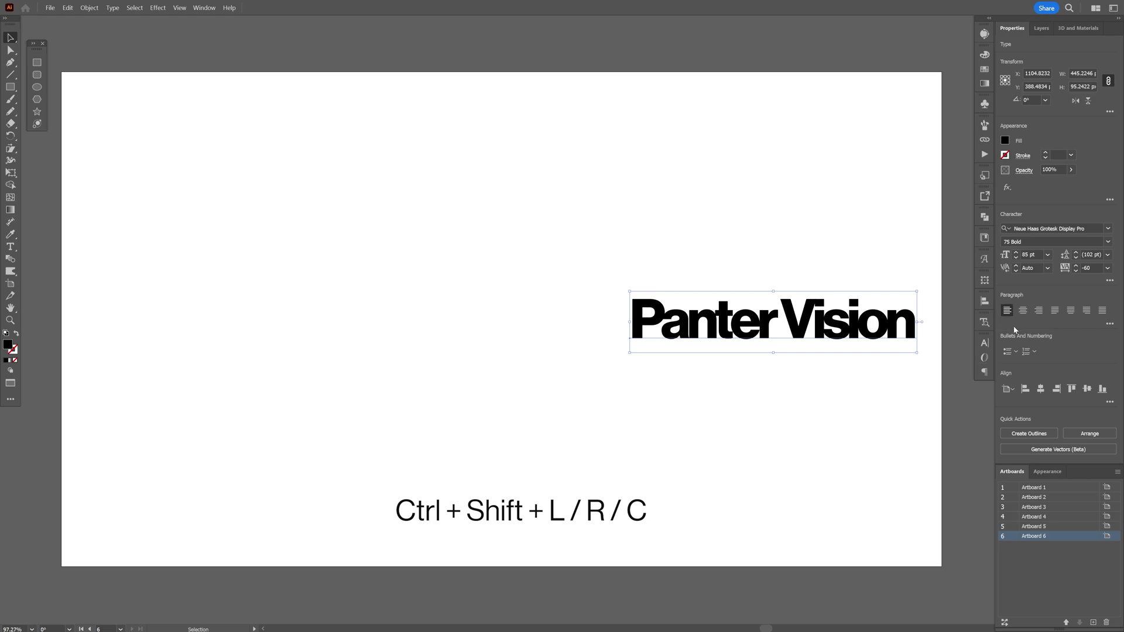
Change the Panter Vision text's paragraph alignment to centre and then to right.
{"action": "key", "text": "ctrl+shift+c"}
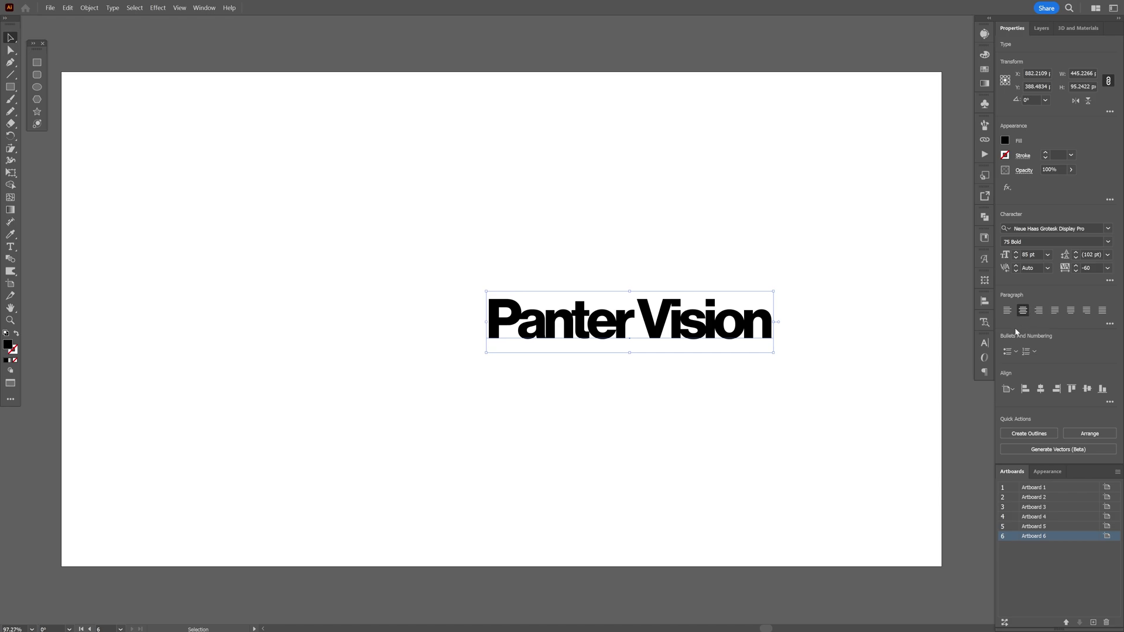
{"action": "key", "text": "ctrl+shift+r"}
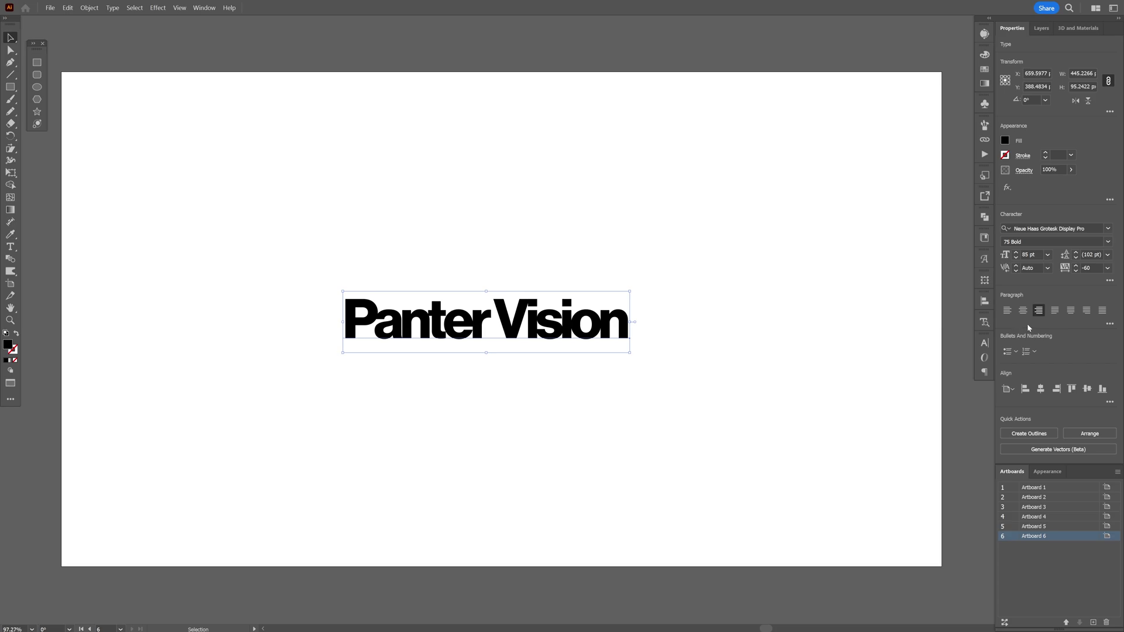
Try appending "23452345" to the right-aligned Panter Vision text, and undo the addition.
{"action": "double_click", "coordinate": [607, 337]}
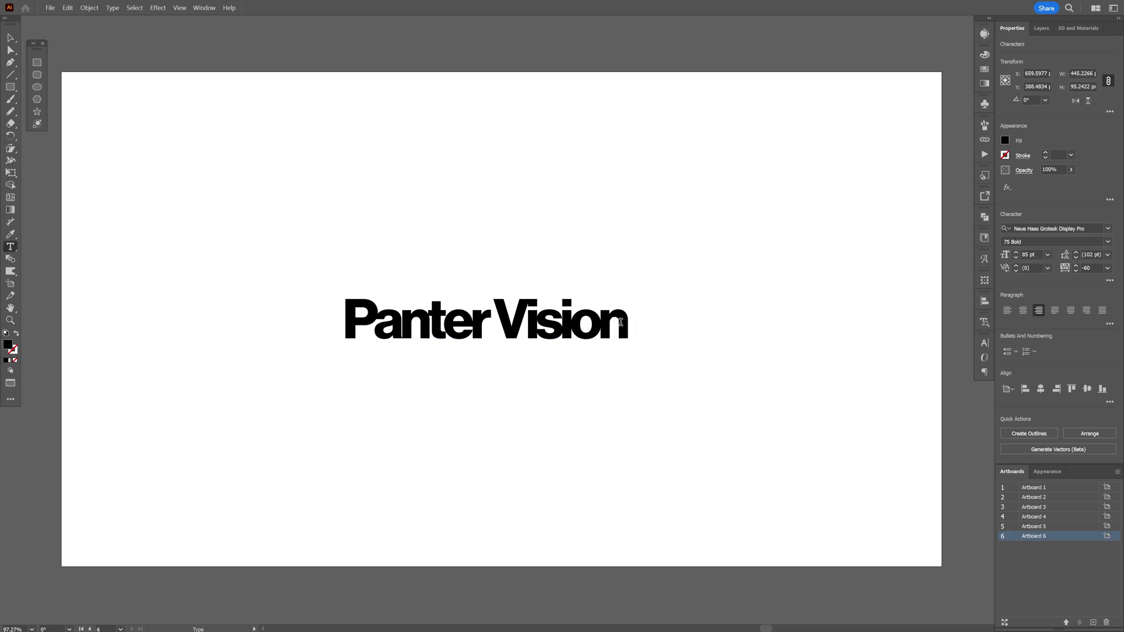
{"action": "type", "text": "23452345"}
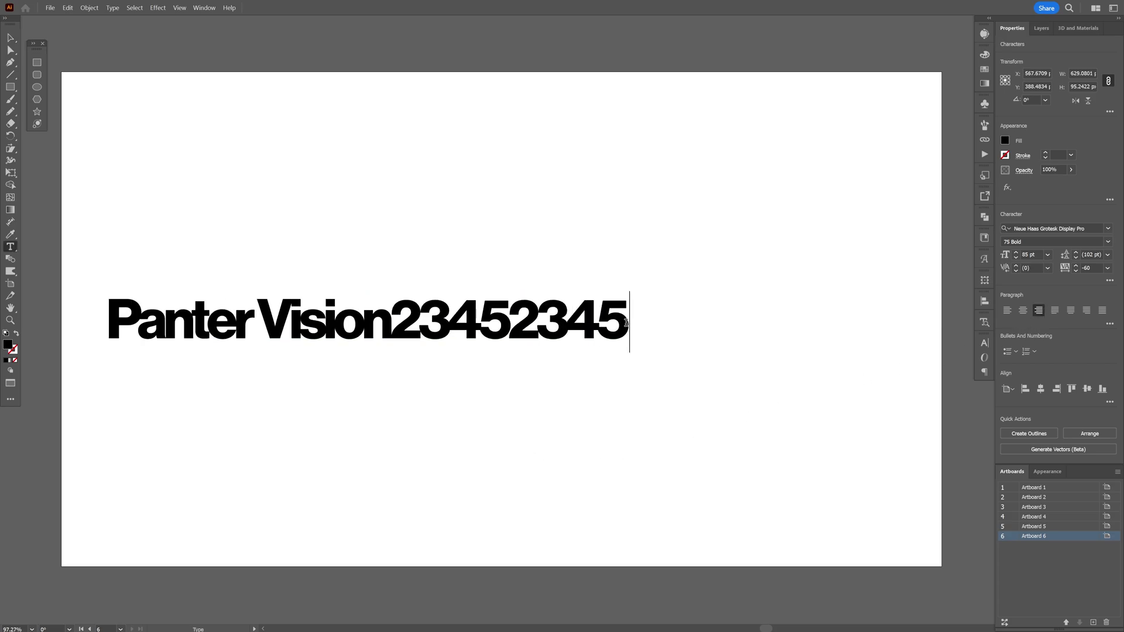
{"action": "key", "text": "ctrl+z"}
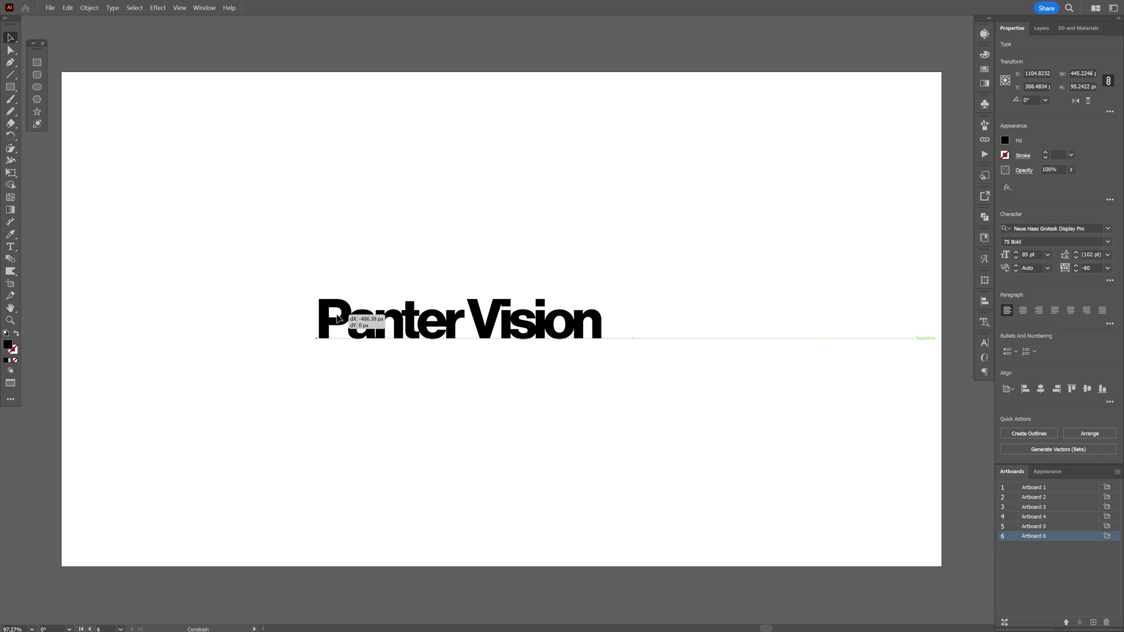
Move the left-aligned Panter Vision text about 485 px left and append "32452345" to it.
{"action": "left_click_drag", "start_coordinate": [349, 319], "coordinate": [349, 319]}
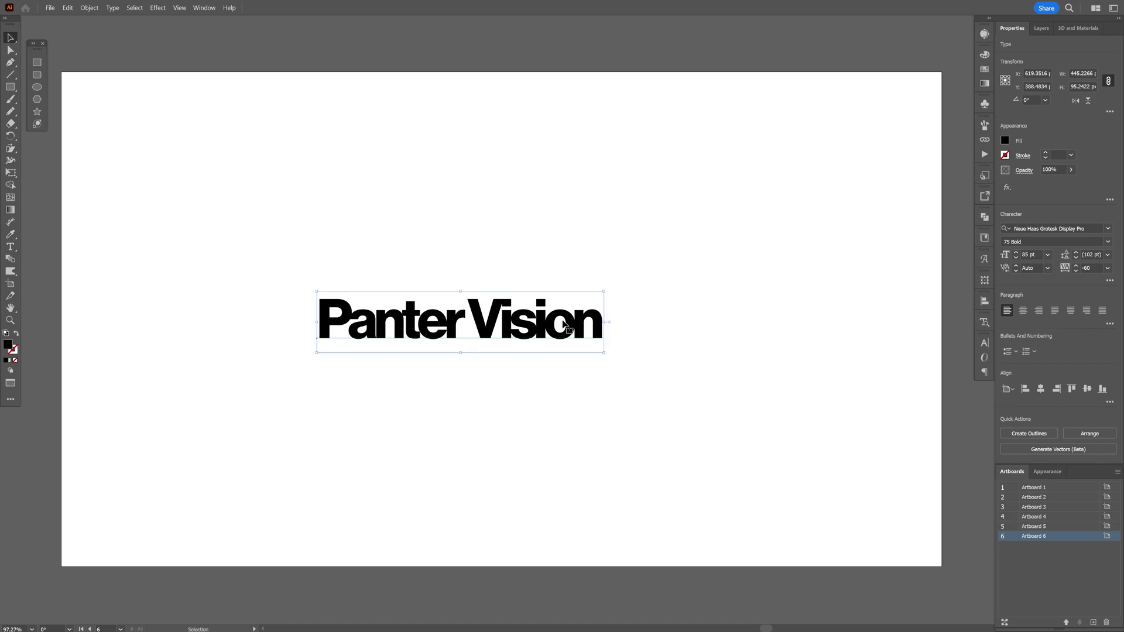
{"action": "double_click", "coordinate": [599, 326]}
{"action": "type", "text": "32452345"}
{"action": "key", "text": "Escape"}
{"action": "left_click", "coordinate": [653, 249]}
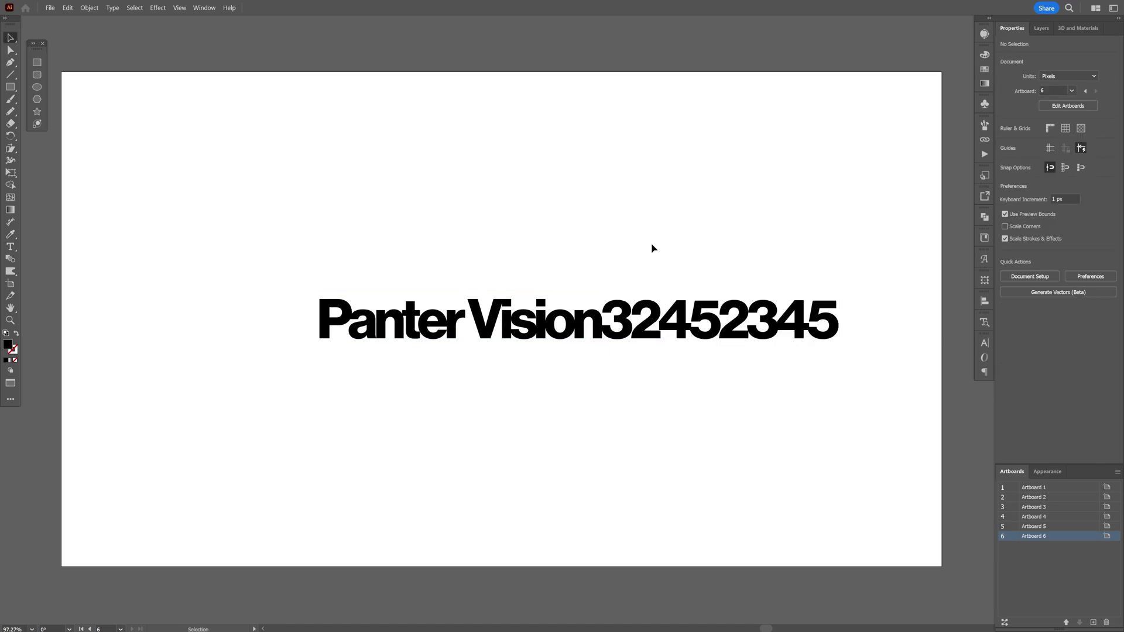